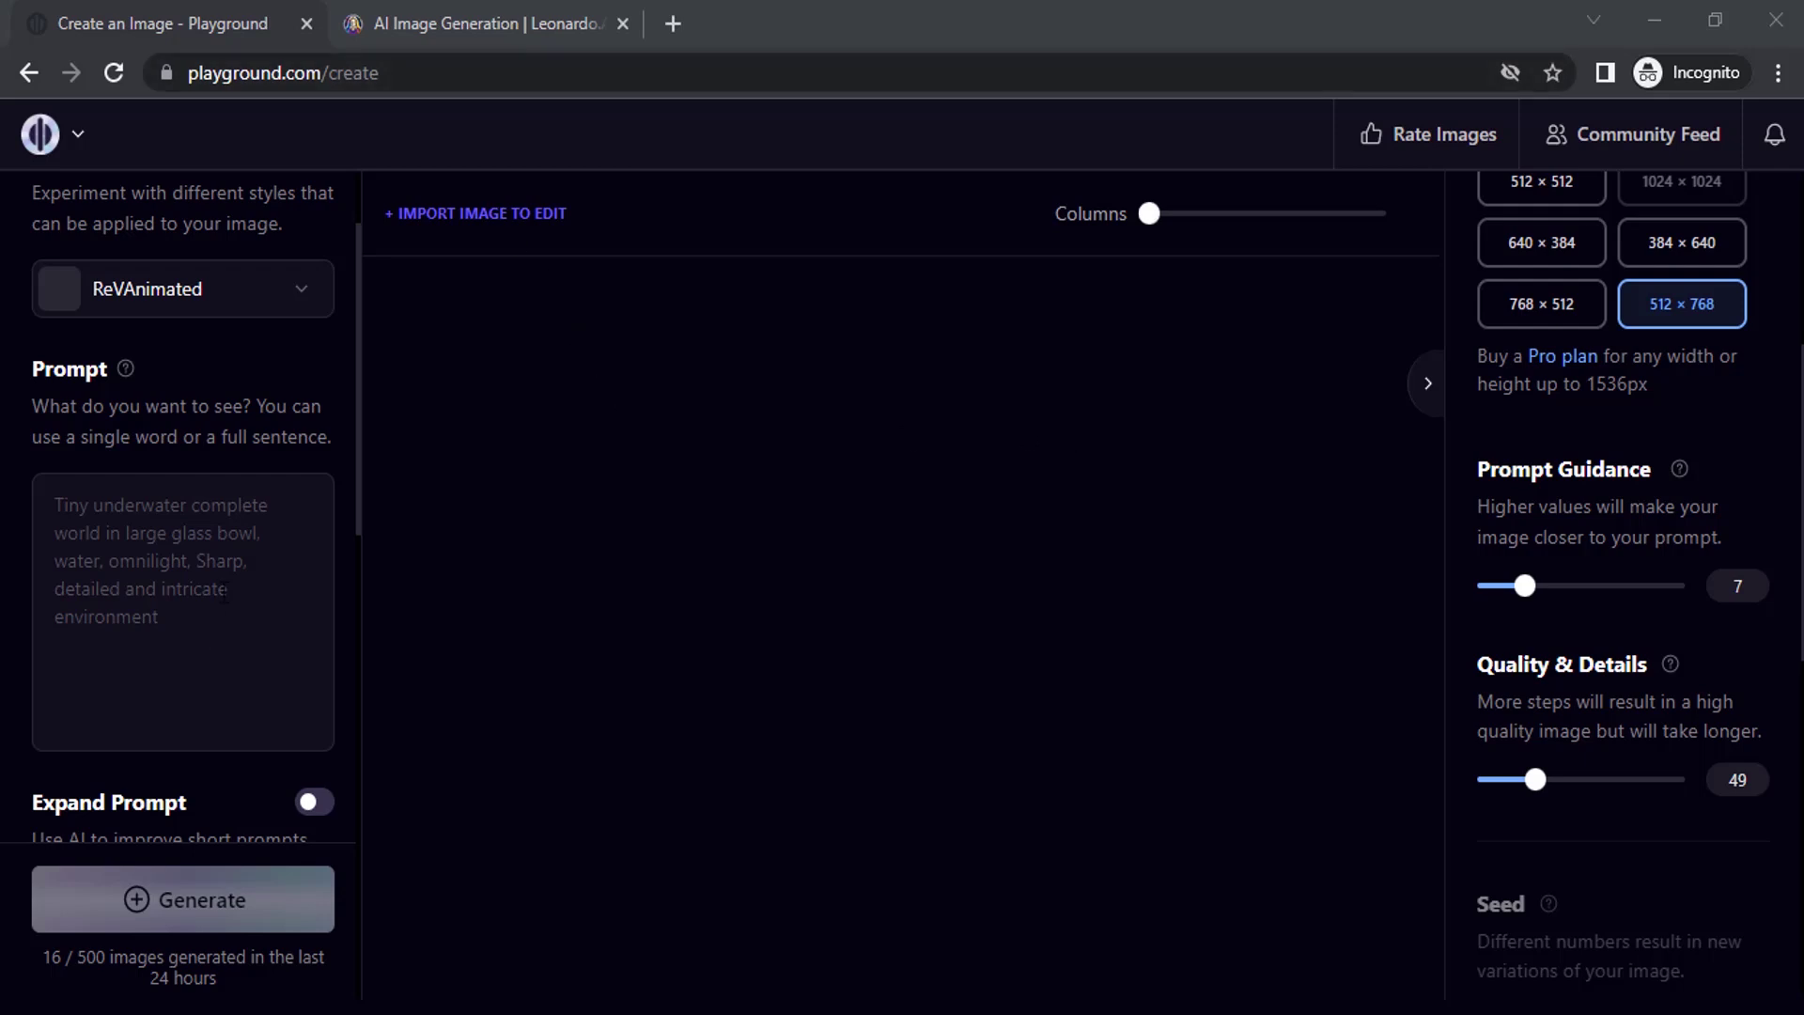
- Enter the prompt 'cat sitting in the wall, stone age era, cinematic lighting', correcting typos
{"action": "left_click", "coordinate": [238, 540]}
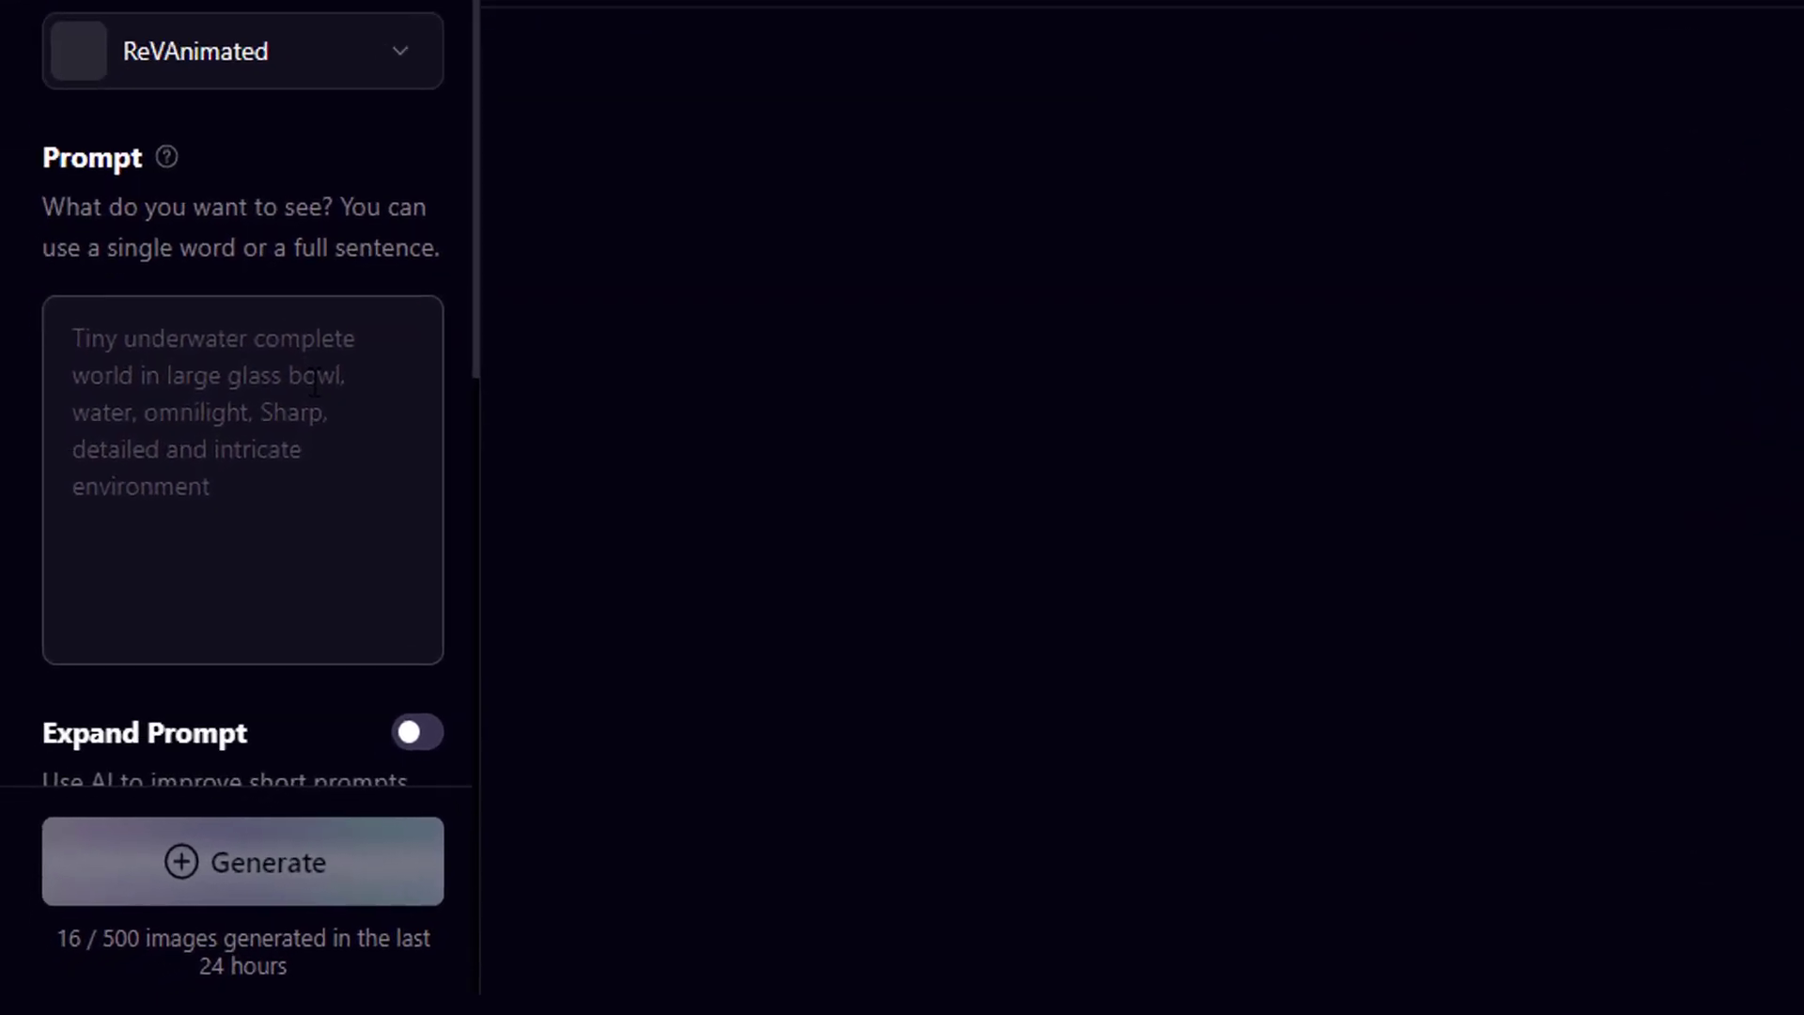
{"action": "type", "text": "cat sitti"}
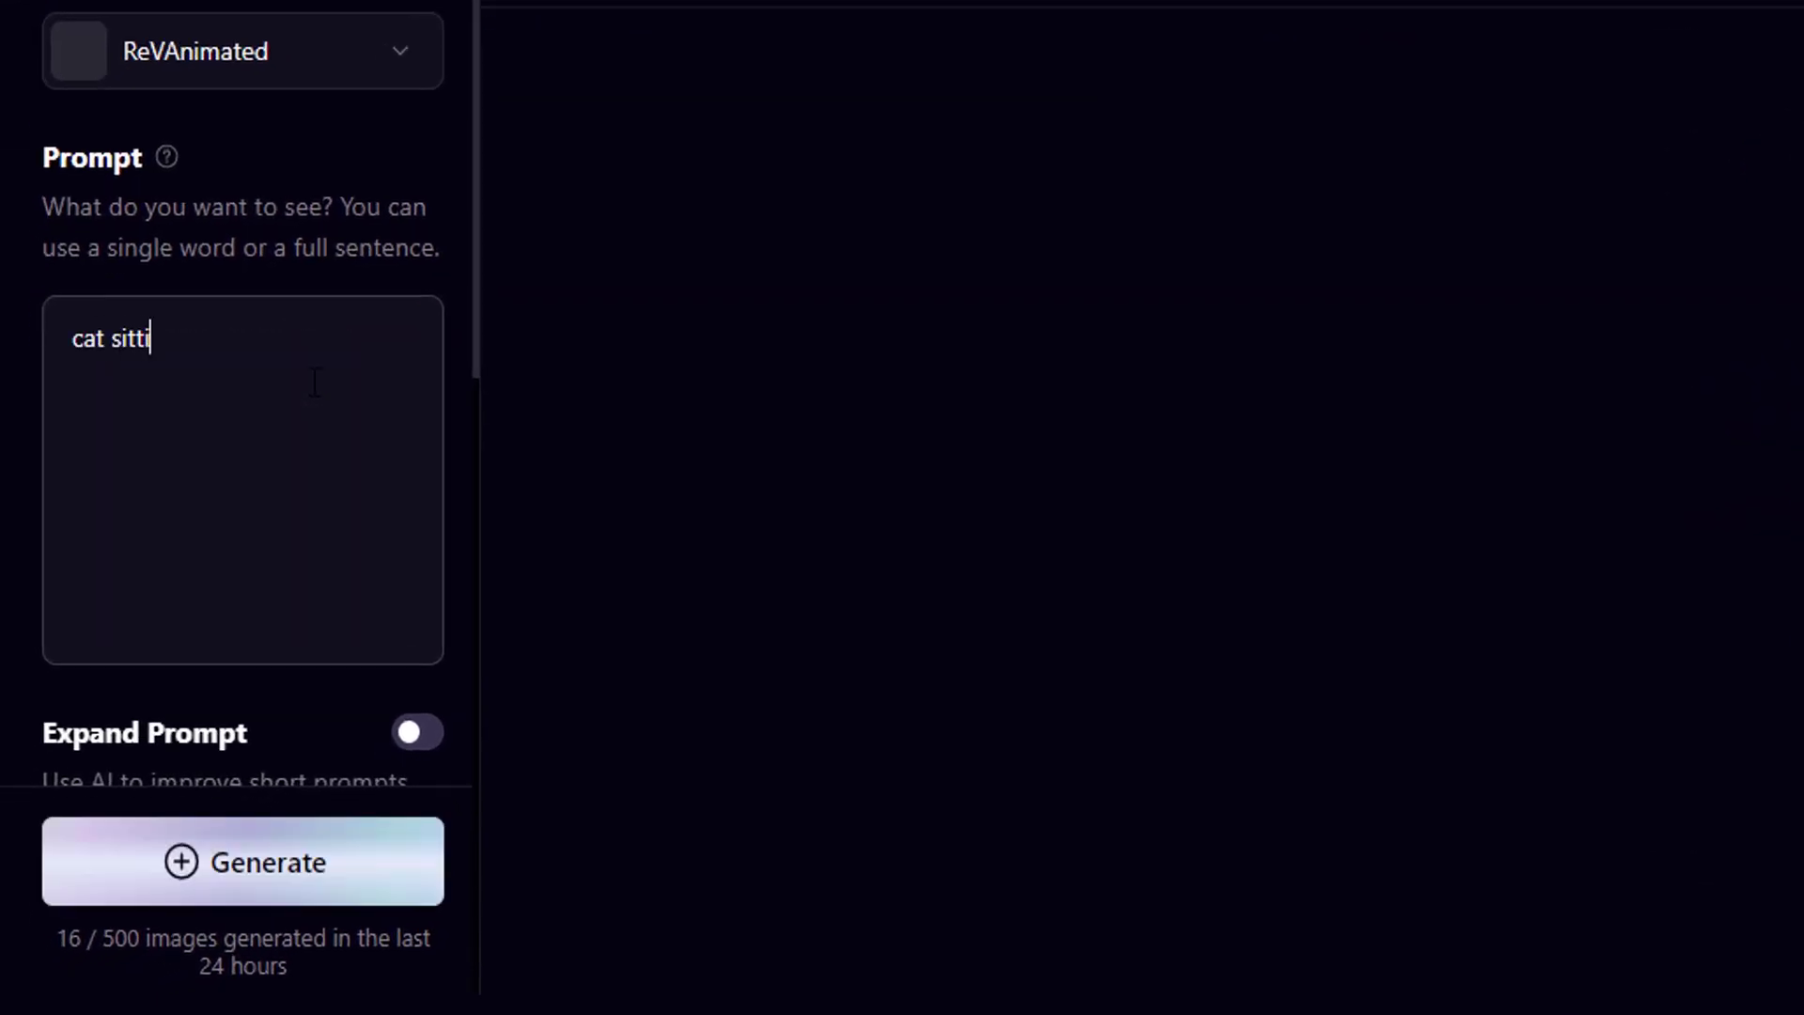
{"action": "type", "text": "ng in the wall, st"}
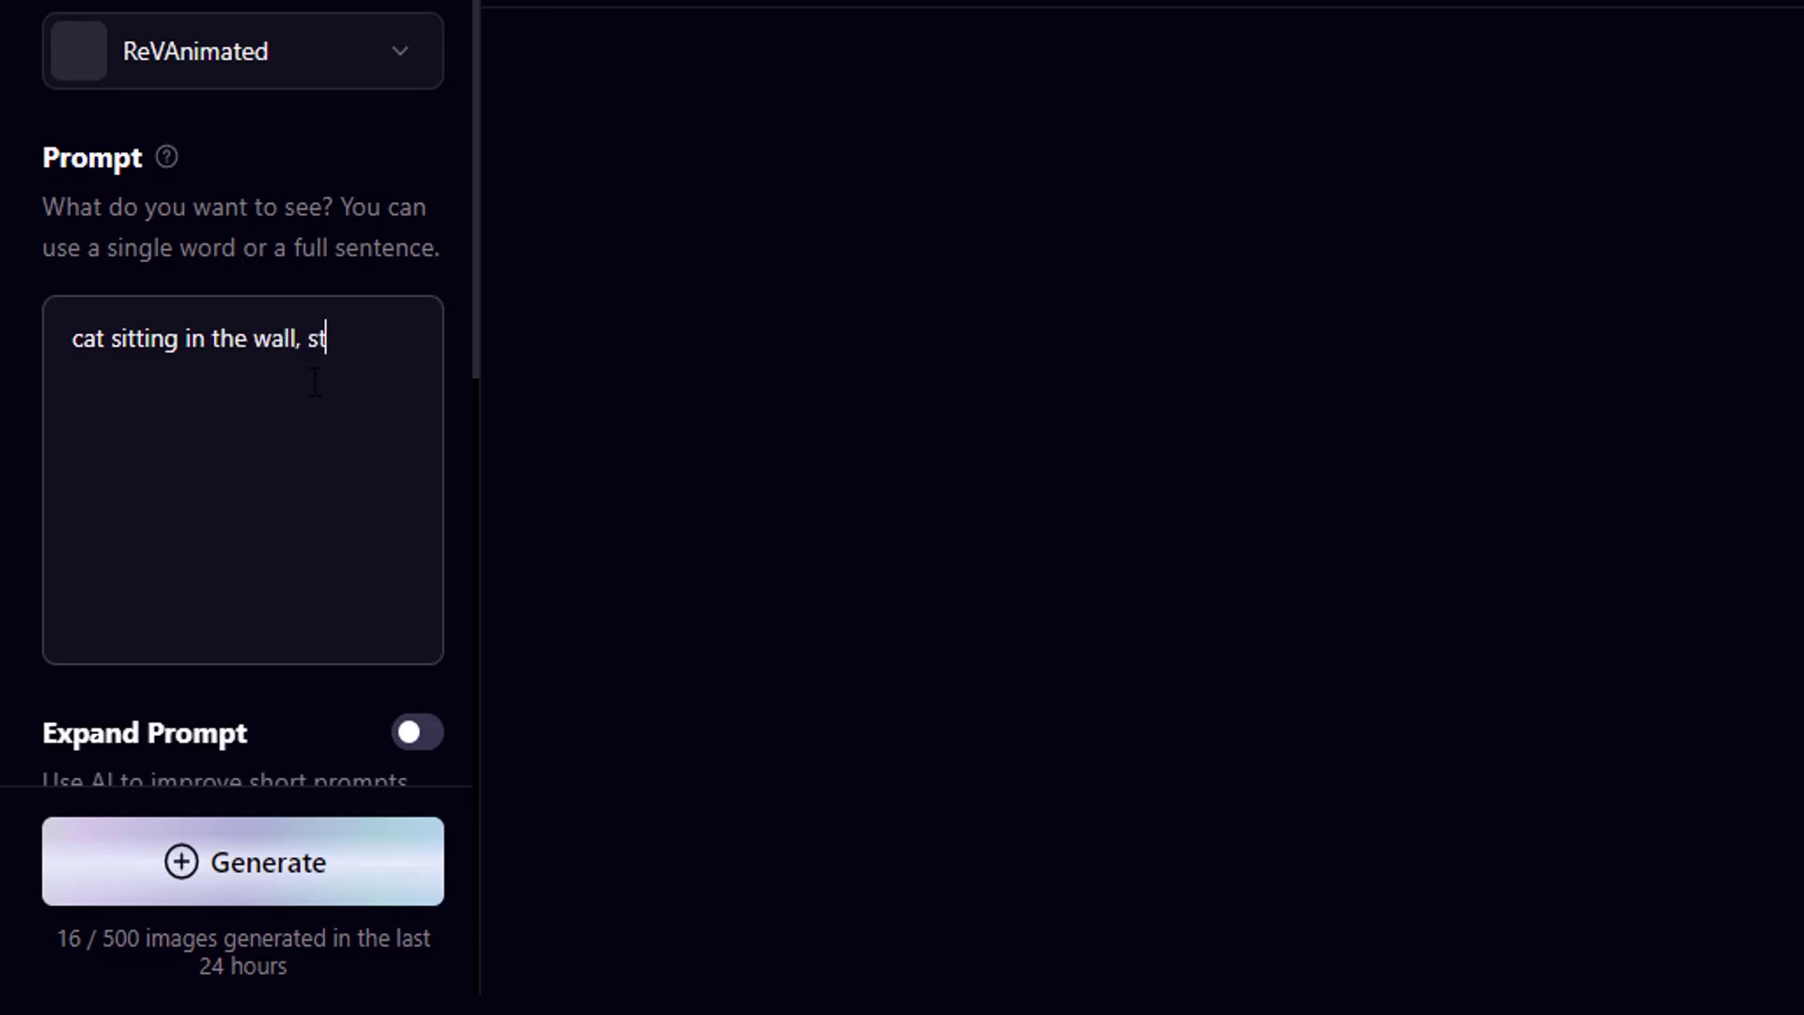
{"action": "type", "text": "one age era, ci"}
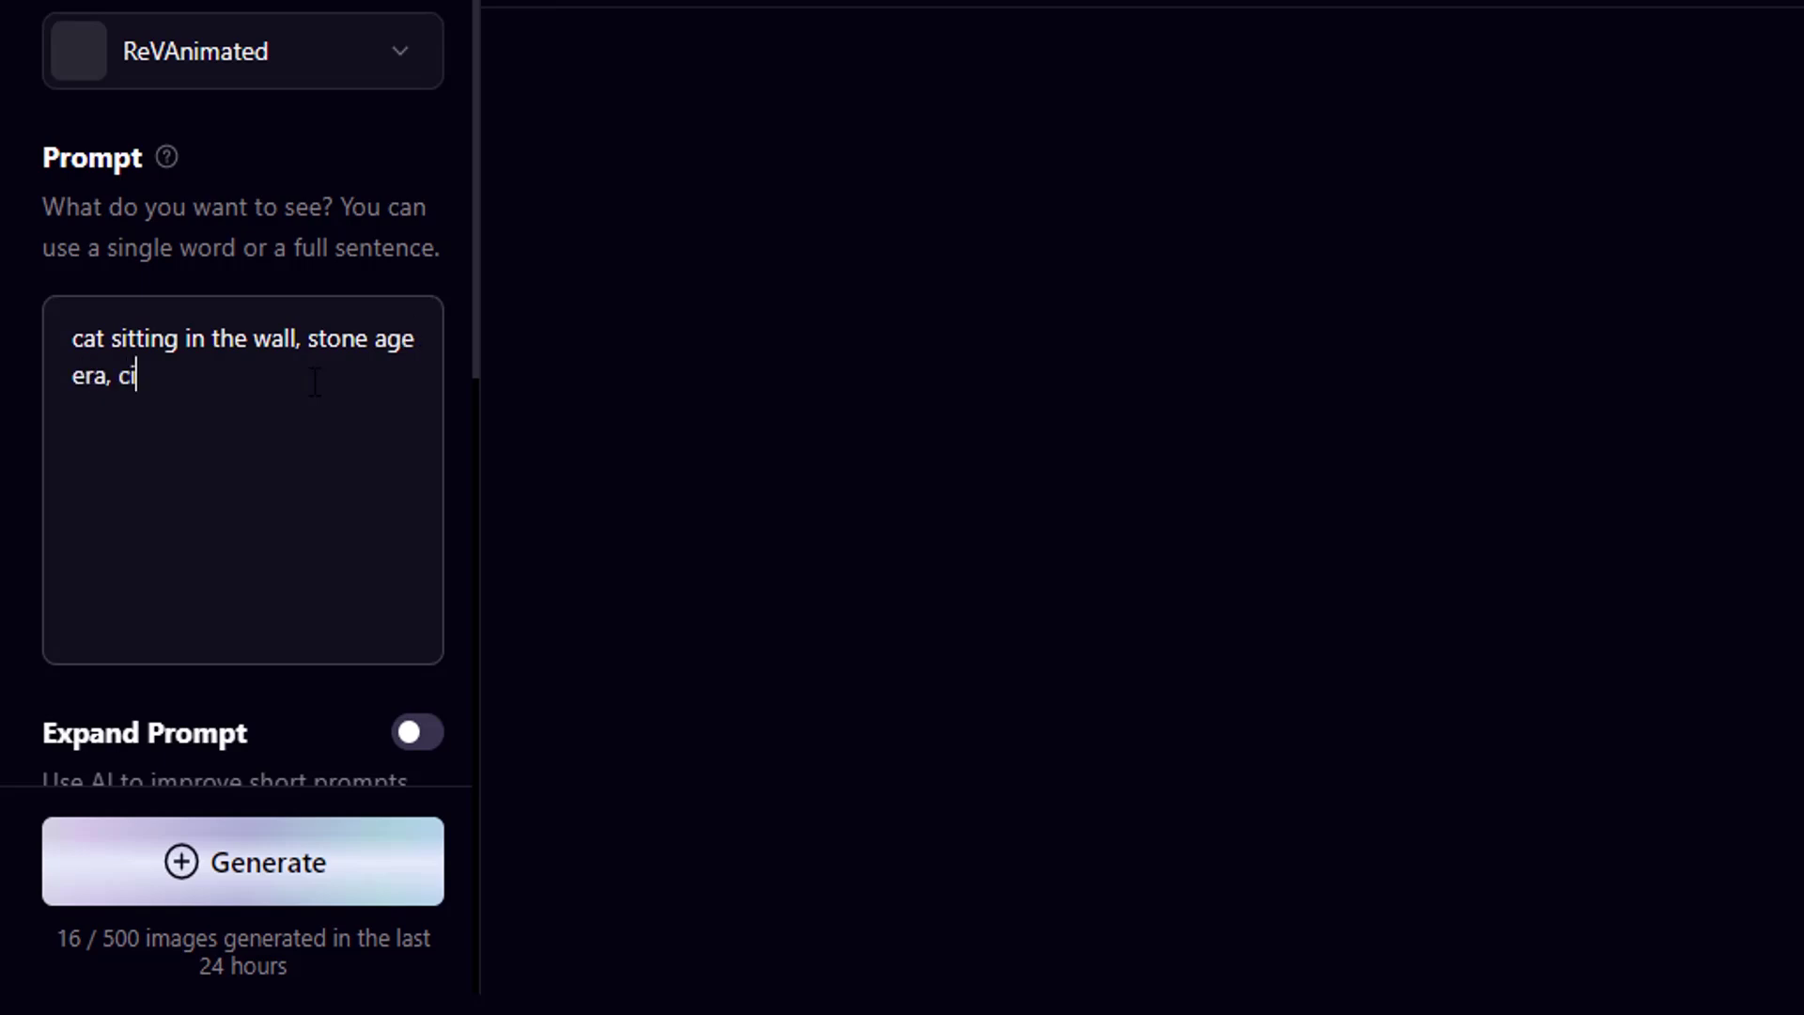
{"action": "type", "text": "nematic ligh"}
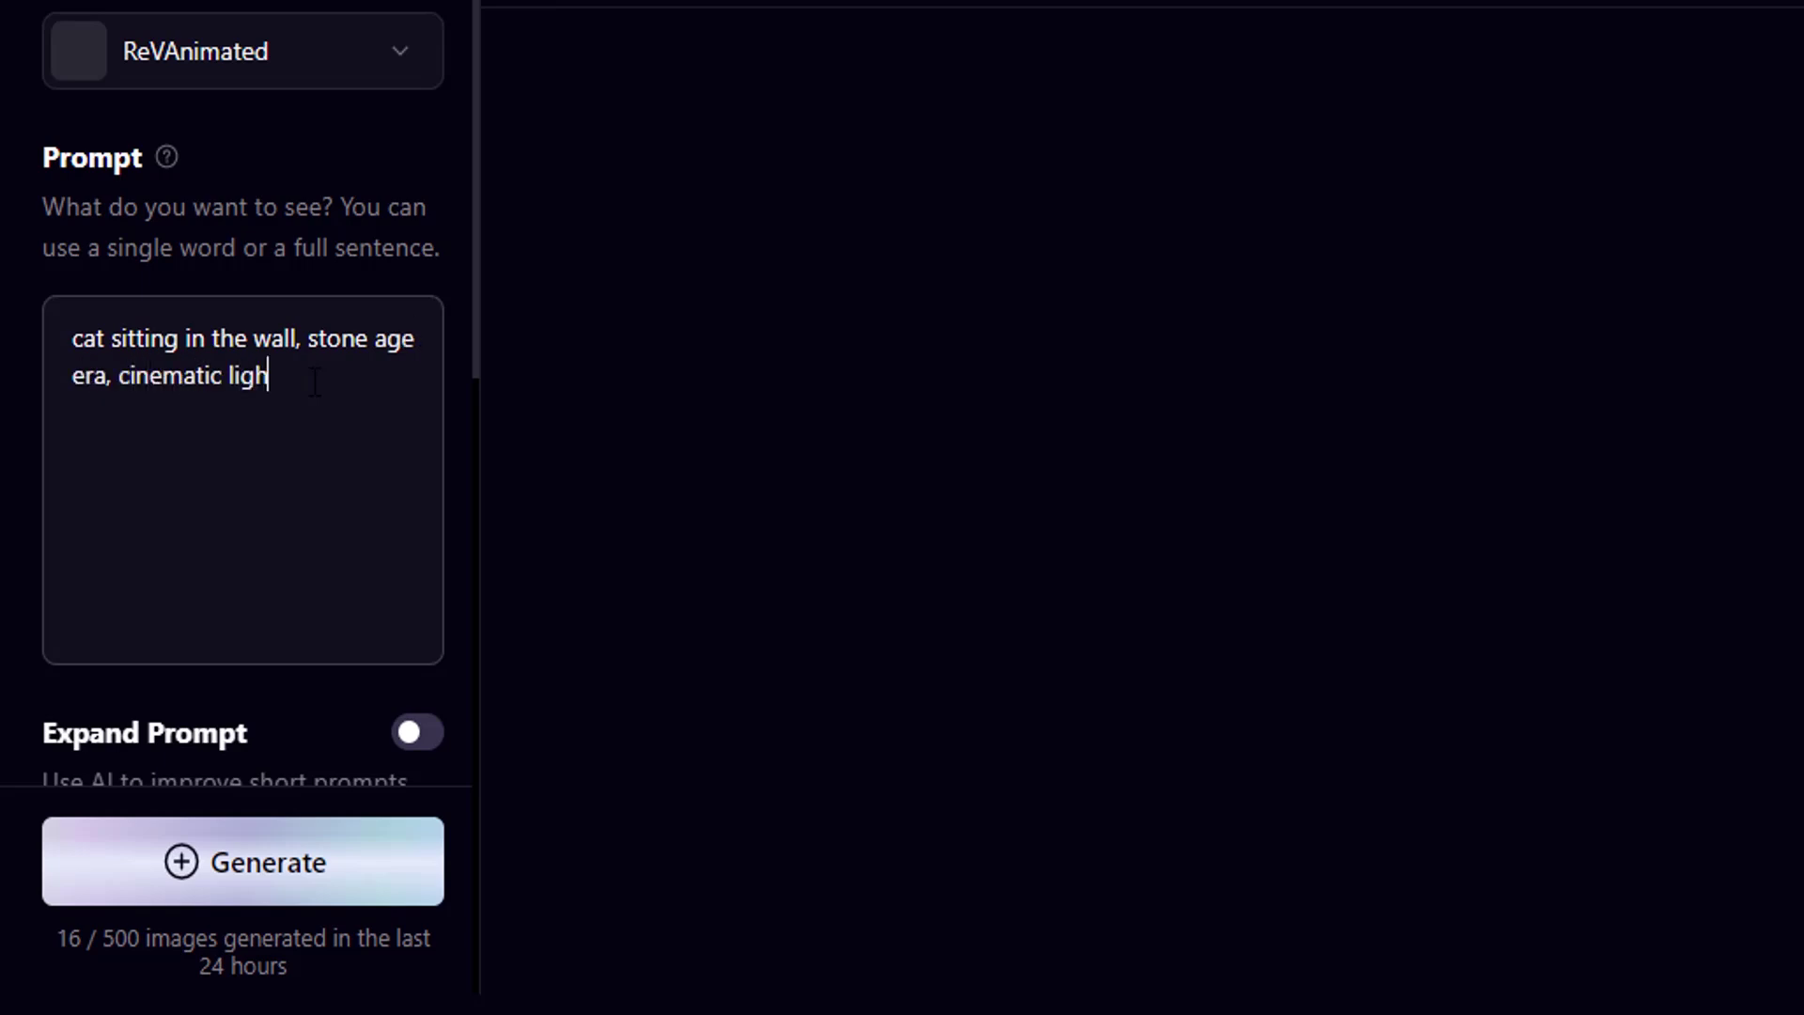
{"action": "type", "text": "ting"}
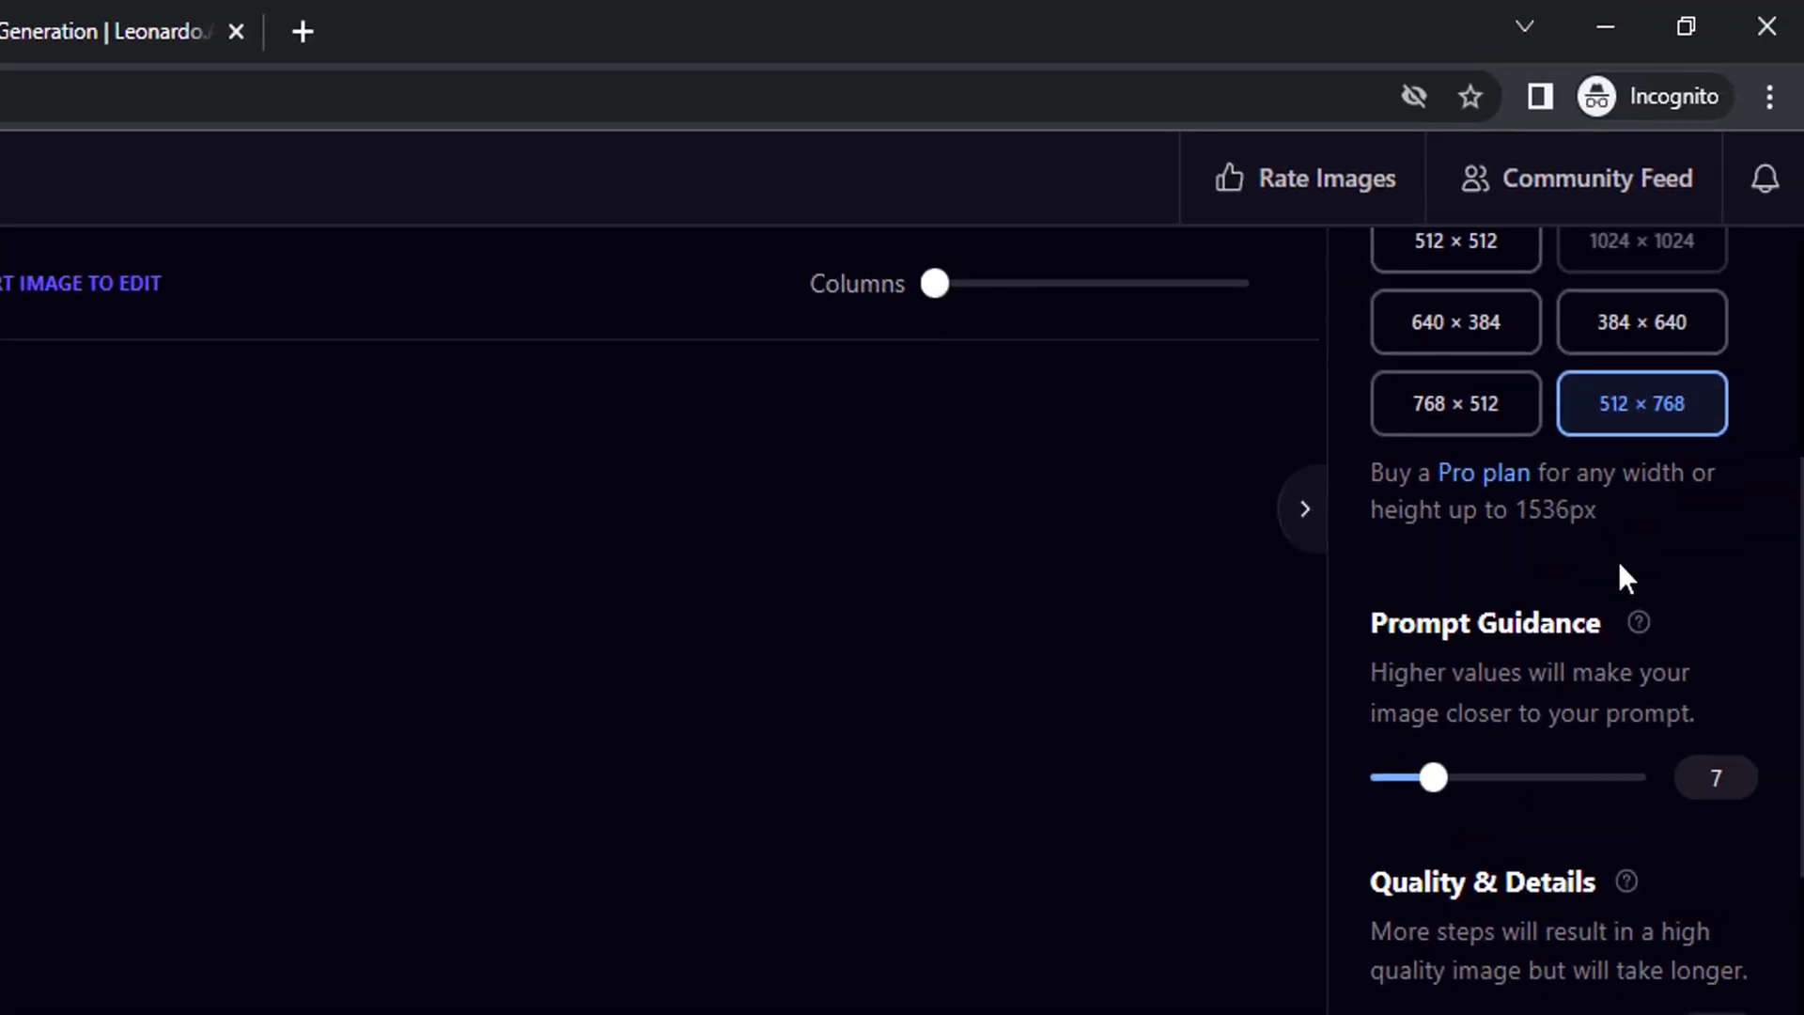
{"action": "scroll", "coordinate": [1619, 563], "scroll_direction": "up", "scroll_amount": 6}
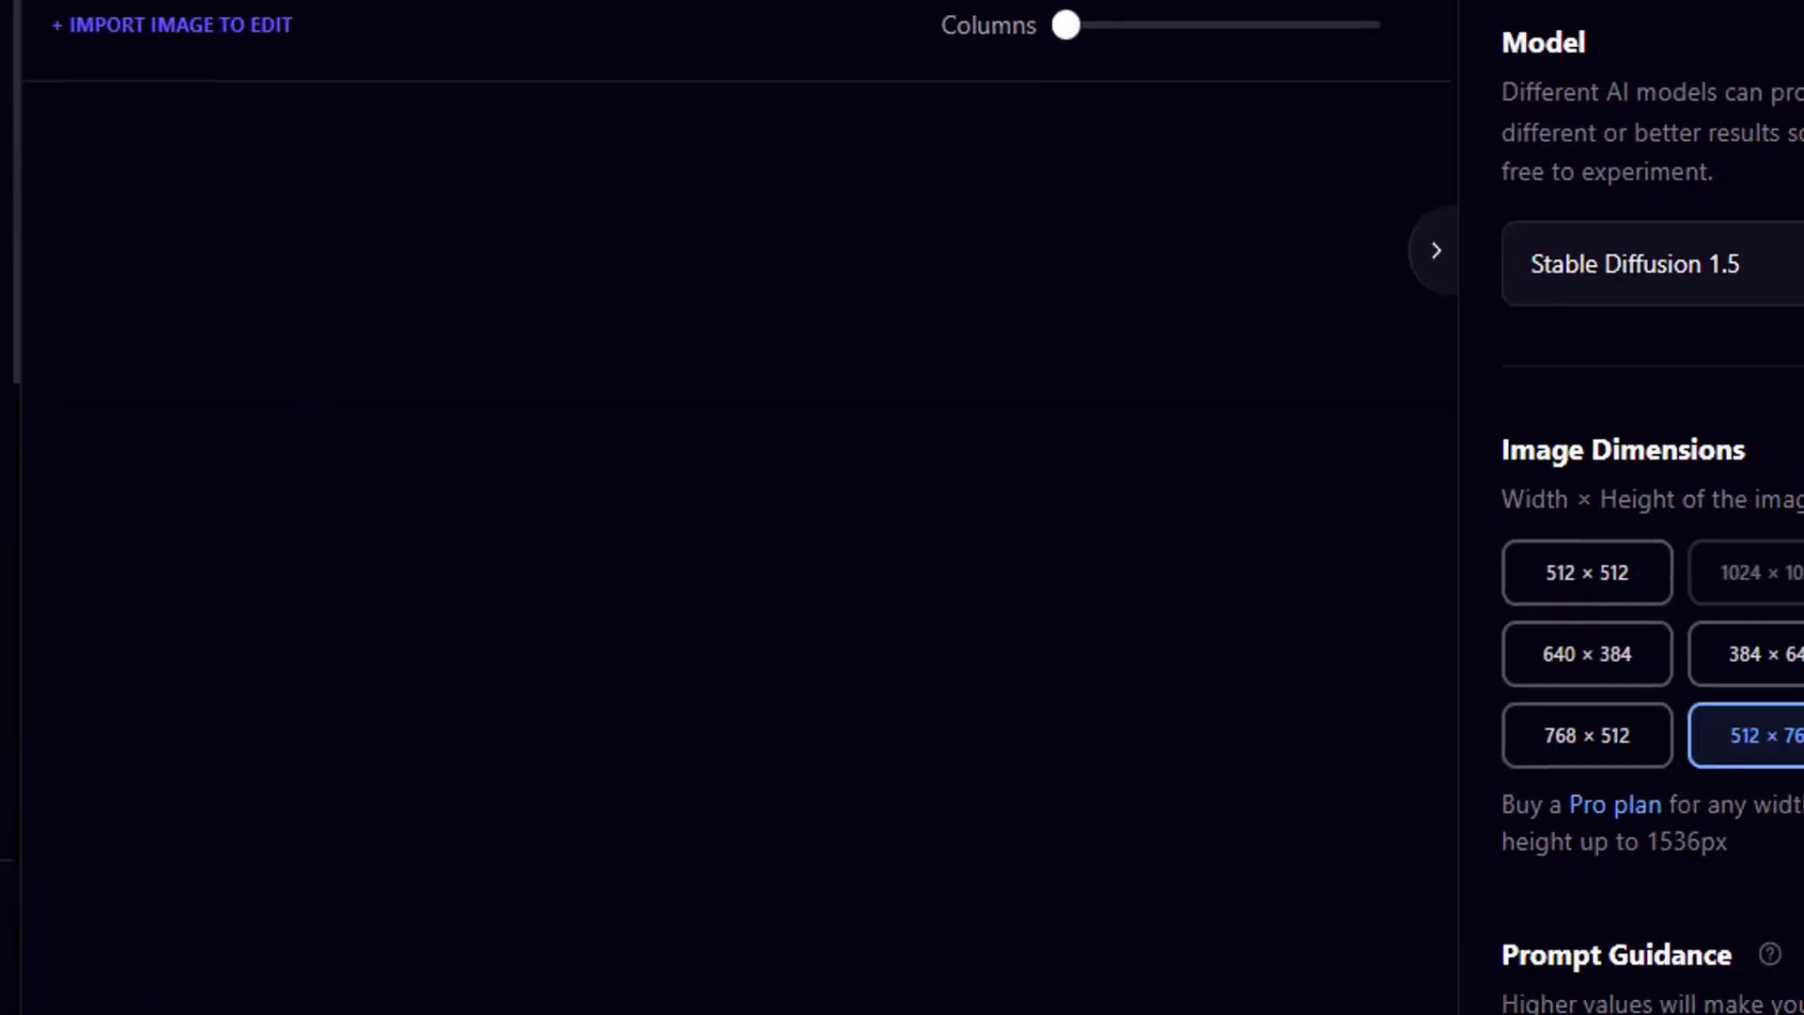
{"action": "scroll", "coordinate": [1714, 445], "scroll_direction": "down", "scroll_amount": 8}
{"action": "scroll", "coordinate": [1576, 560], "scroll_direction": "down", "scroll_amount": 5}
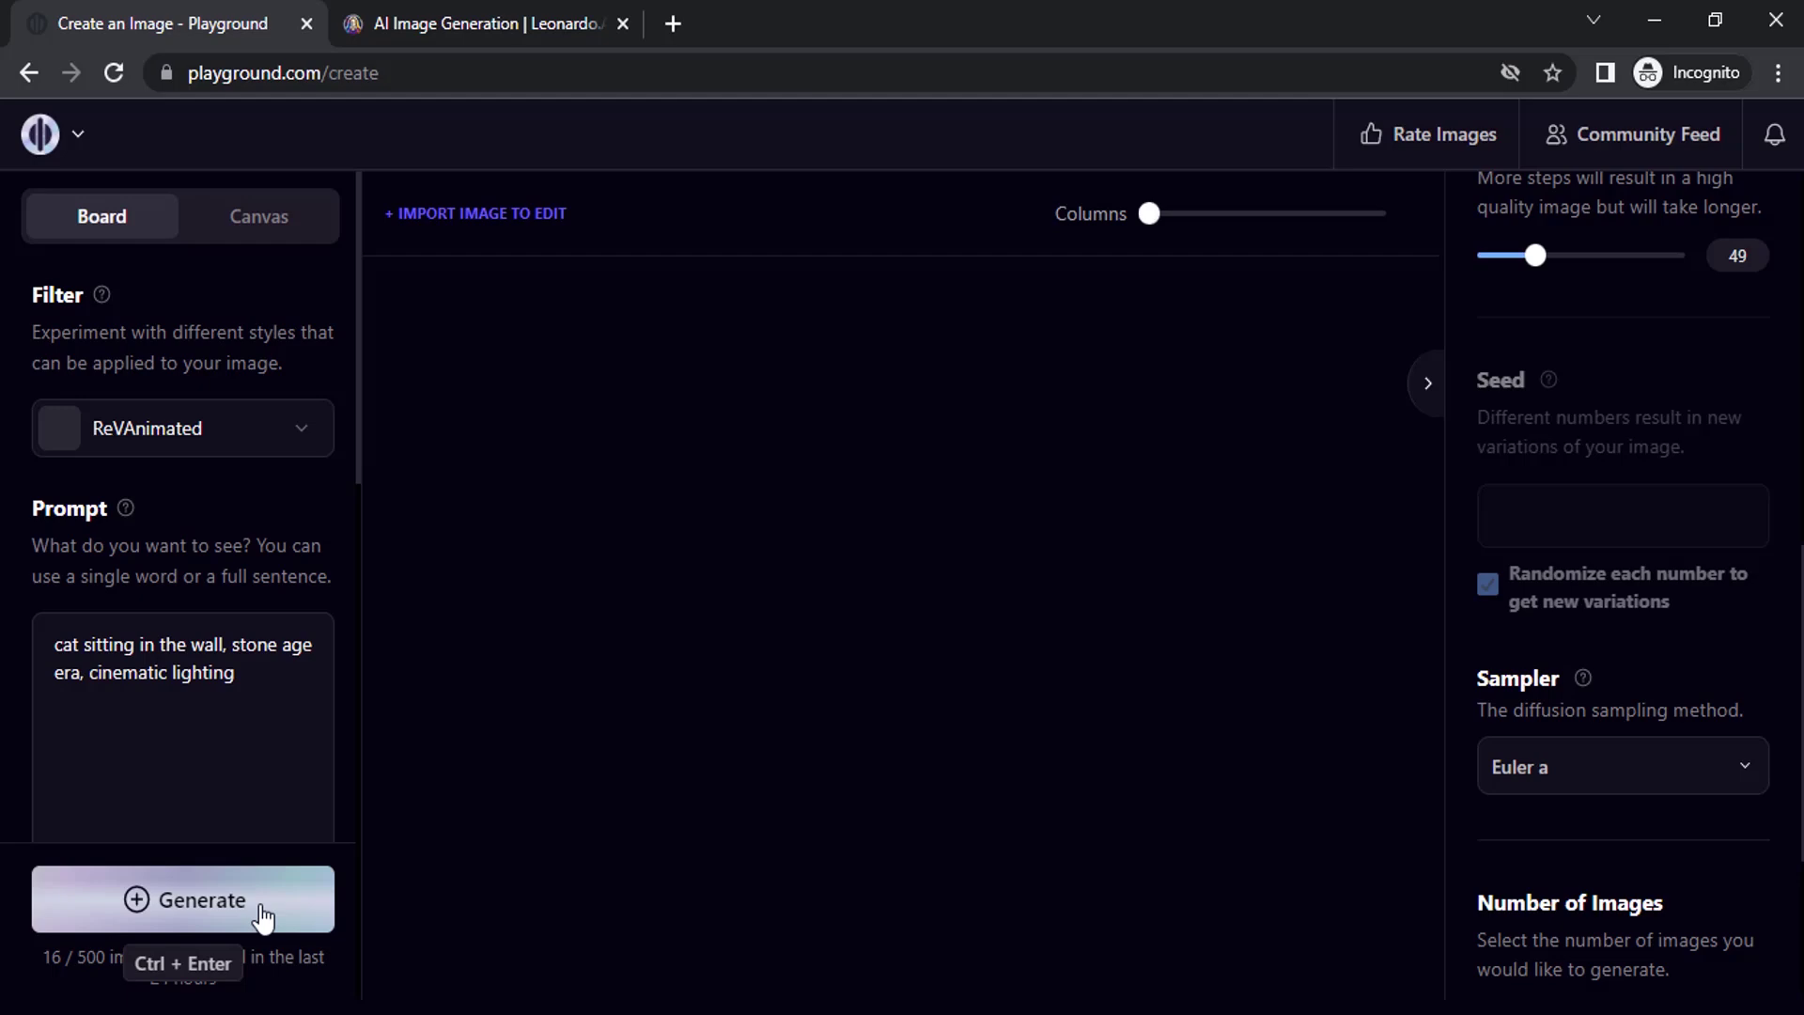
- Generate four tabby cat images from the stone age prompt and scroll through the results
{"action": "left_click", "coordinate": [261, 908]}
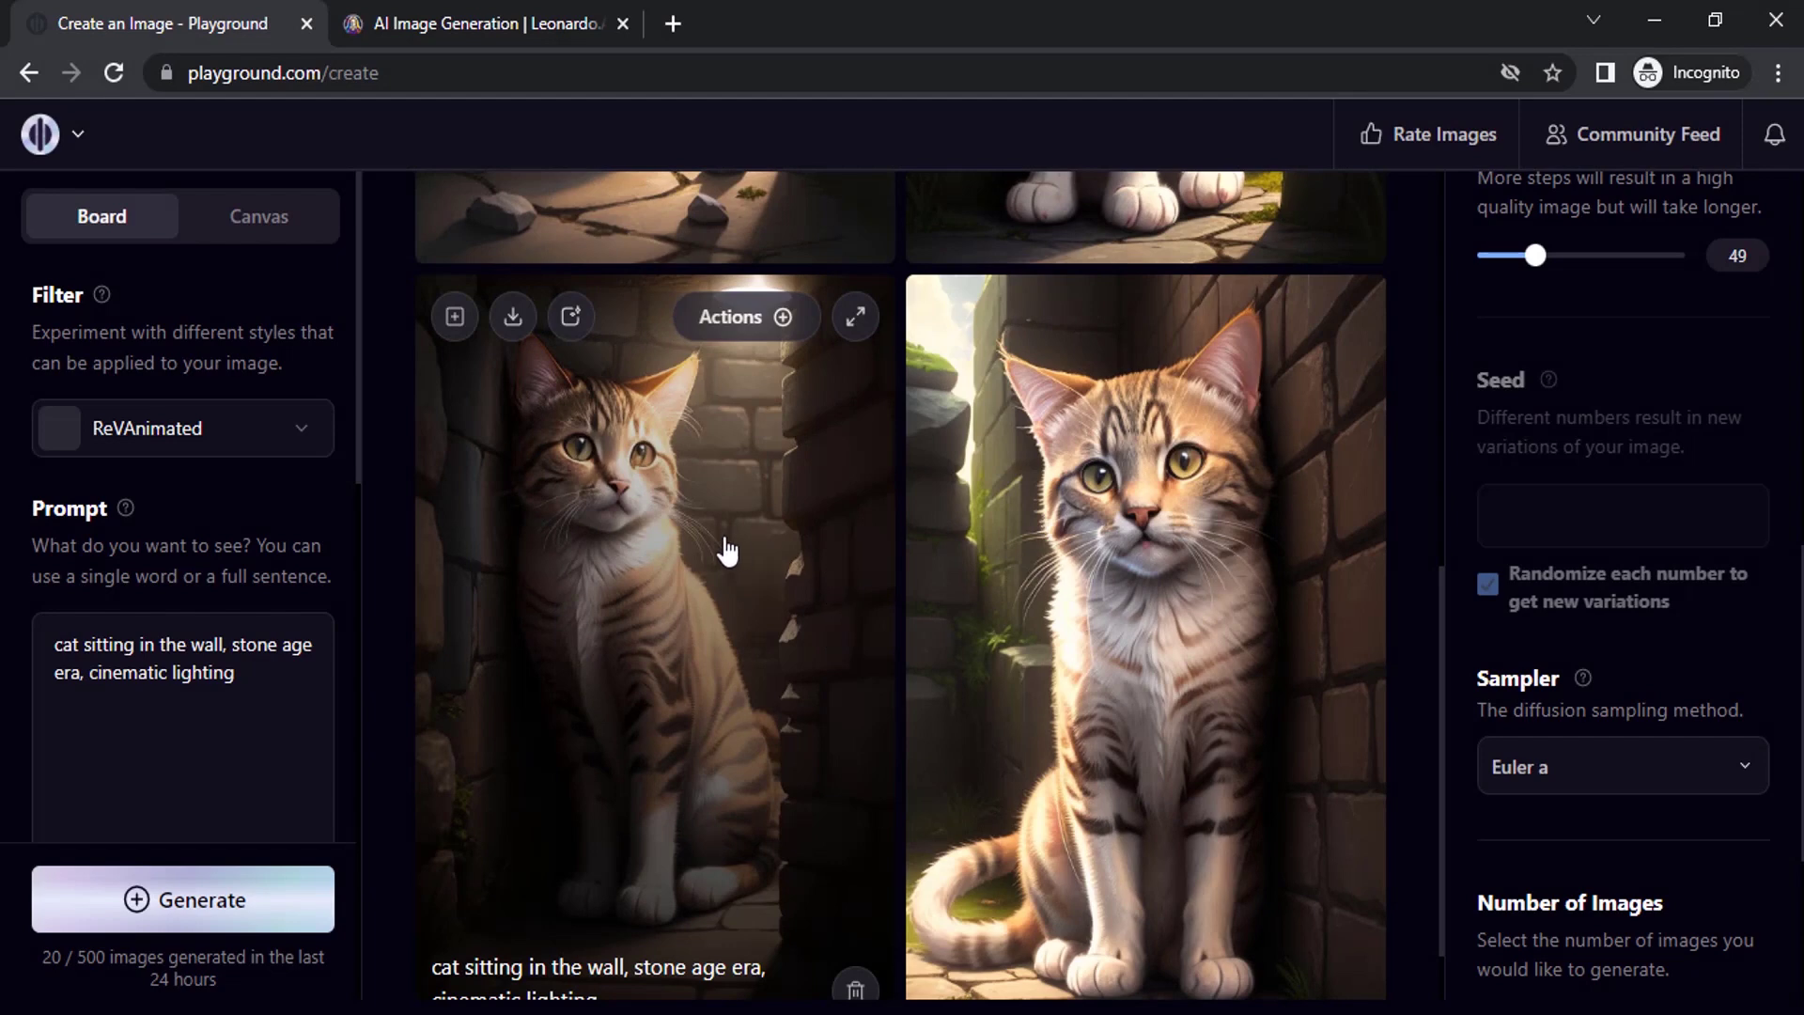
{"action": "scroll", "coordinate": [885, 517], "scroll_direction": "down", "scroll_amount": 5}
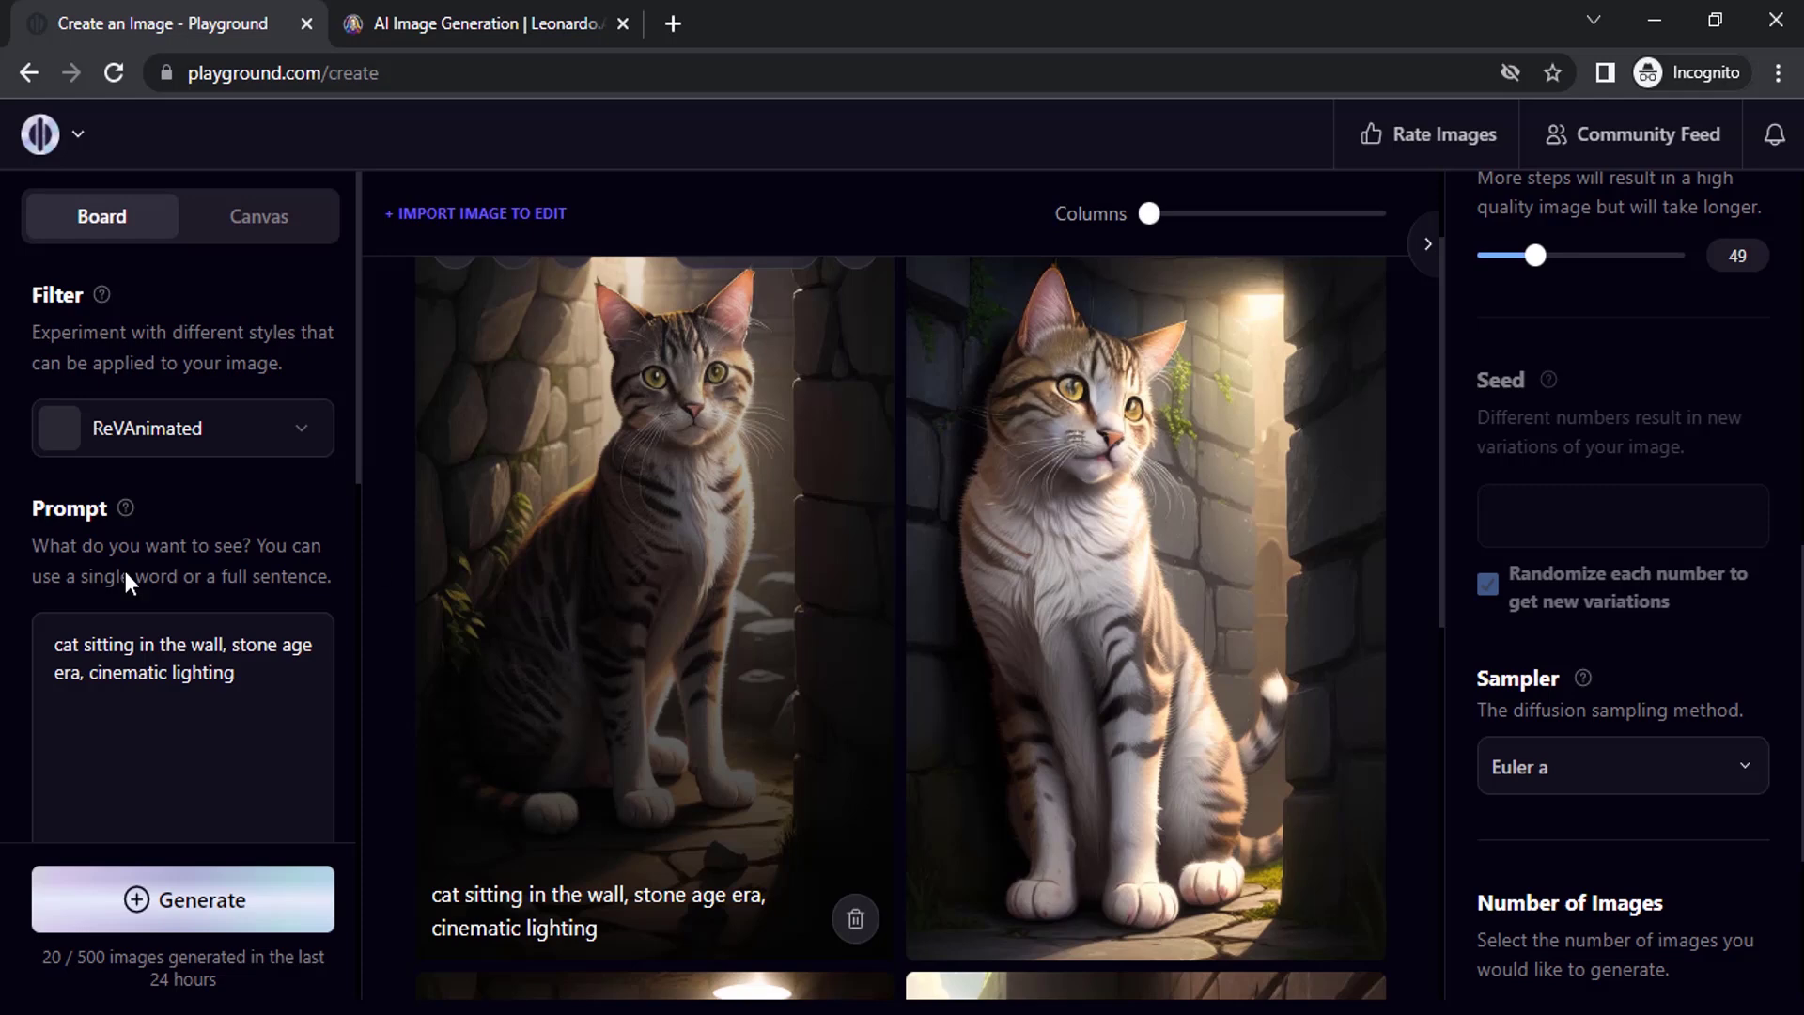
{"action": "scroll", "coordinate": [169, 595], "scroll_direction": "down", "scroll_amount": 3}
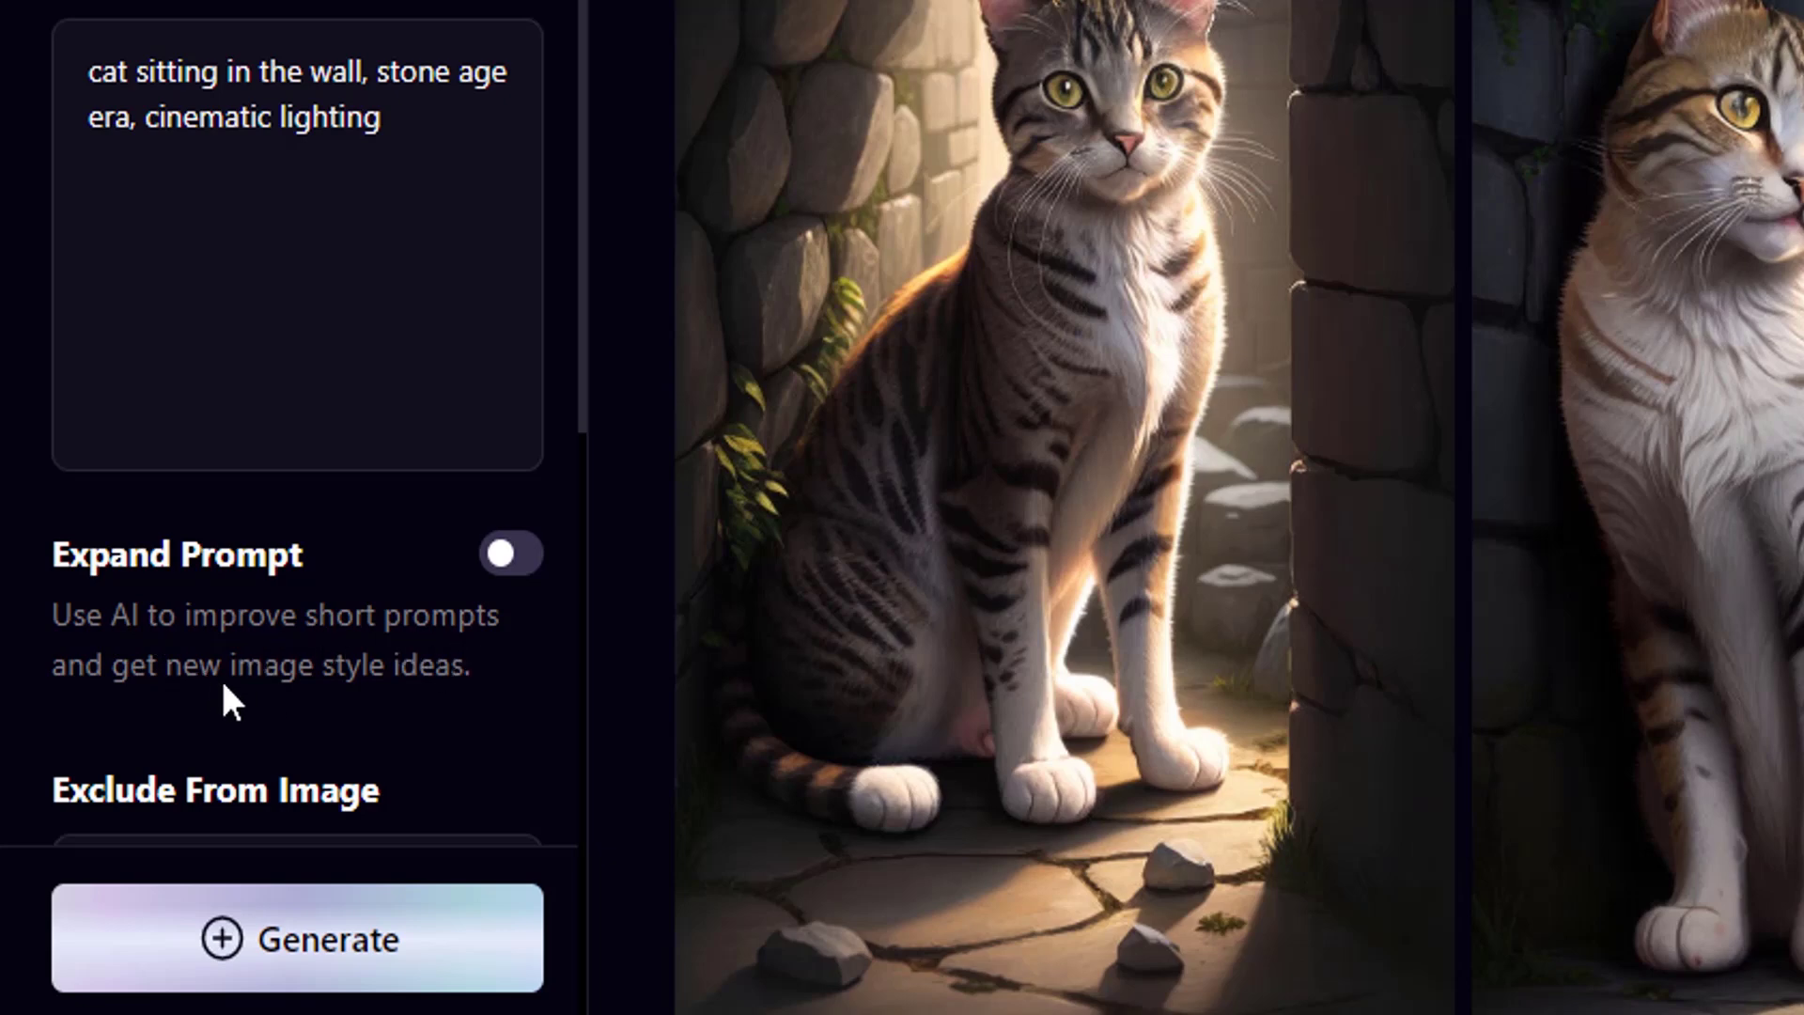
- Turn on Expand Prompt and regenerate, comparing the new cat-on-crumbling-wall dusk images
{"action": "left_click", "coordinate": [513, 560]}
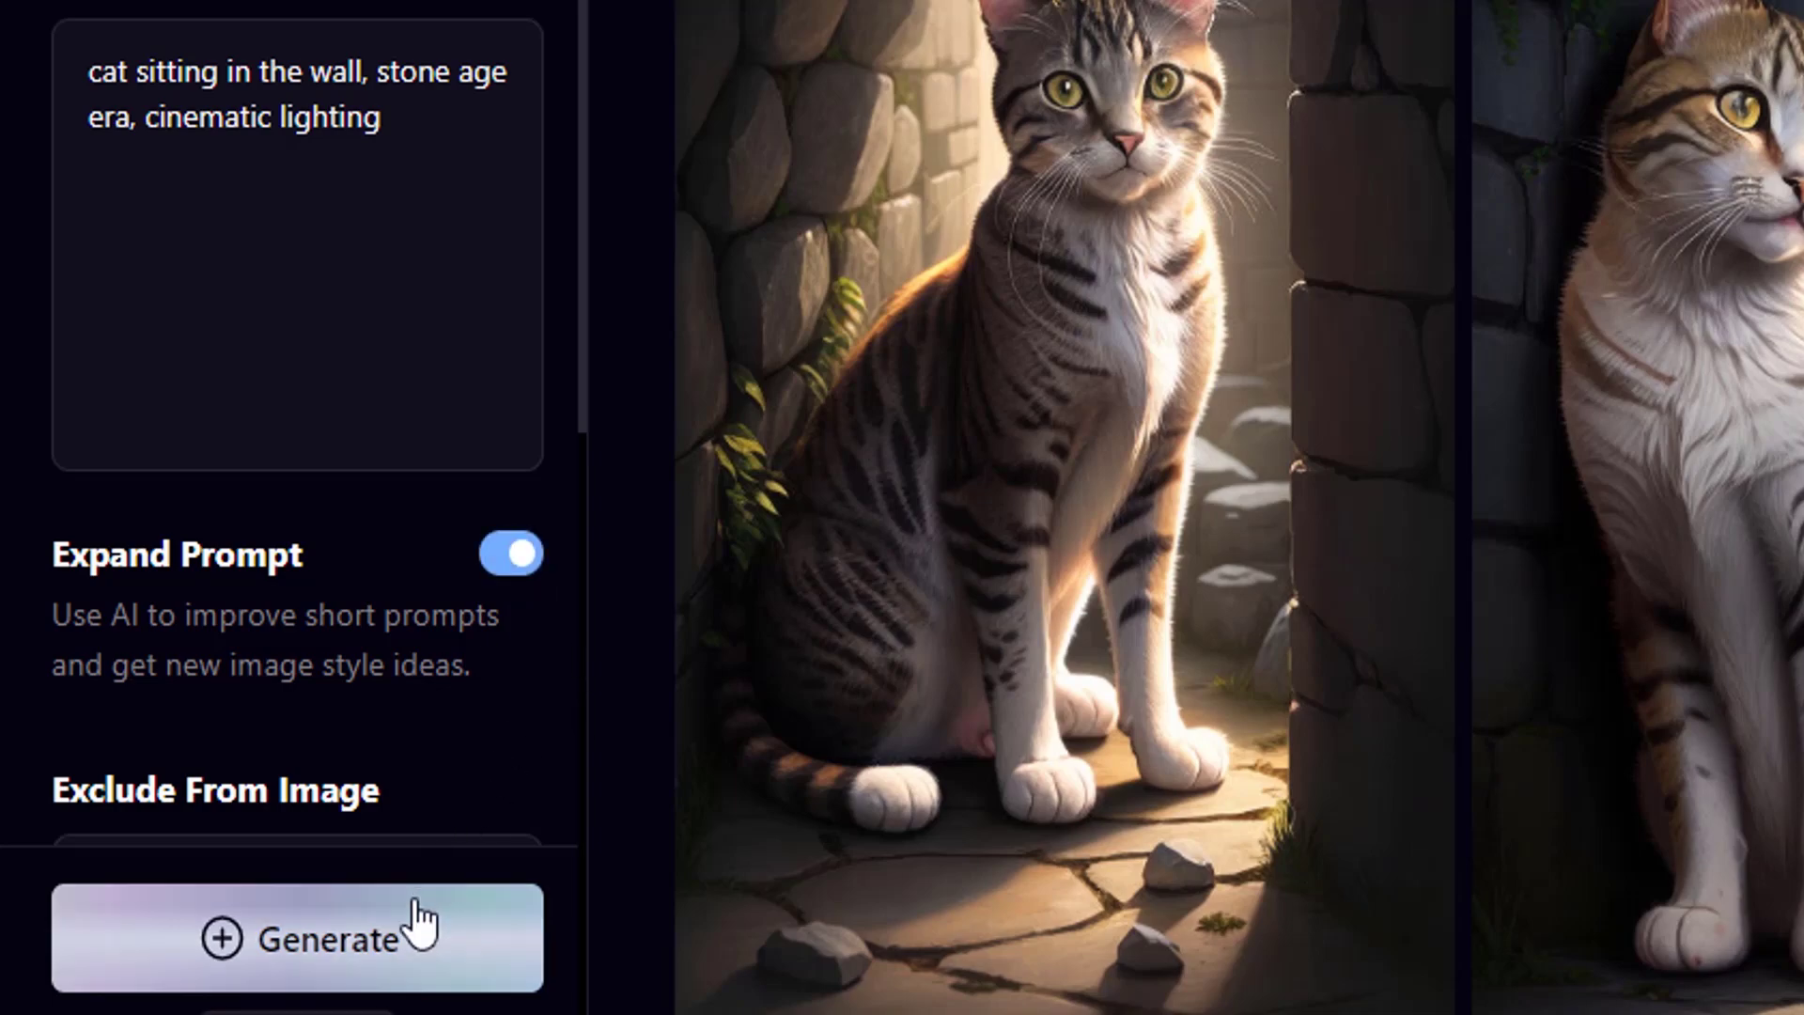
{"action": "left_click", "coordinate": [417, 970]}
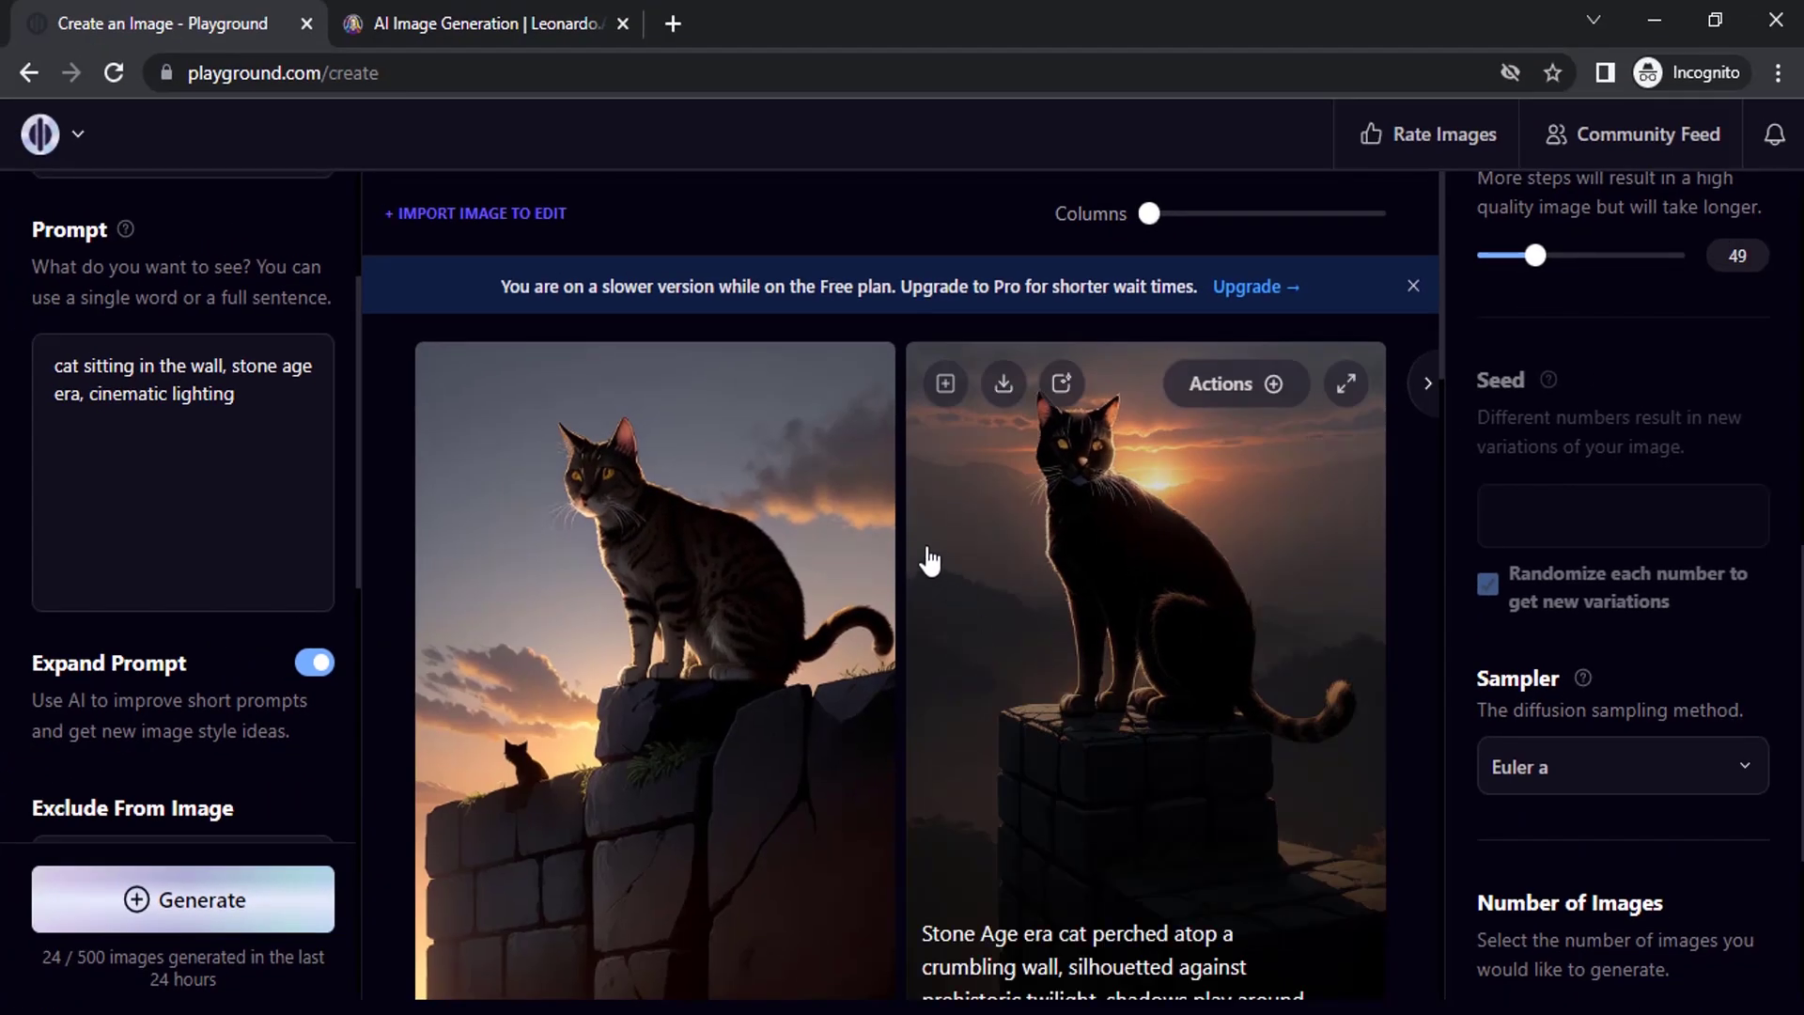
{"action": "scroll", "coordinate": [927, 556], "scroll_direction": "down", "scroll_amount": 4}
{"action": "scroll", "coordinate": [977, 592], "scroll_direction": "down", "scroll_amount": 3}
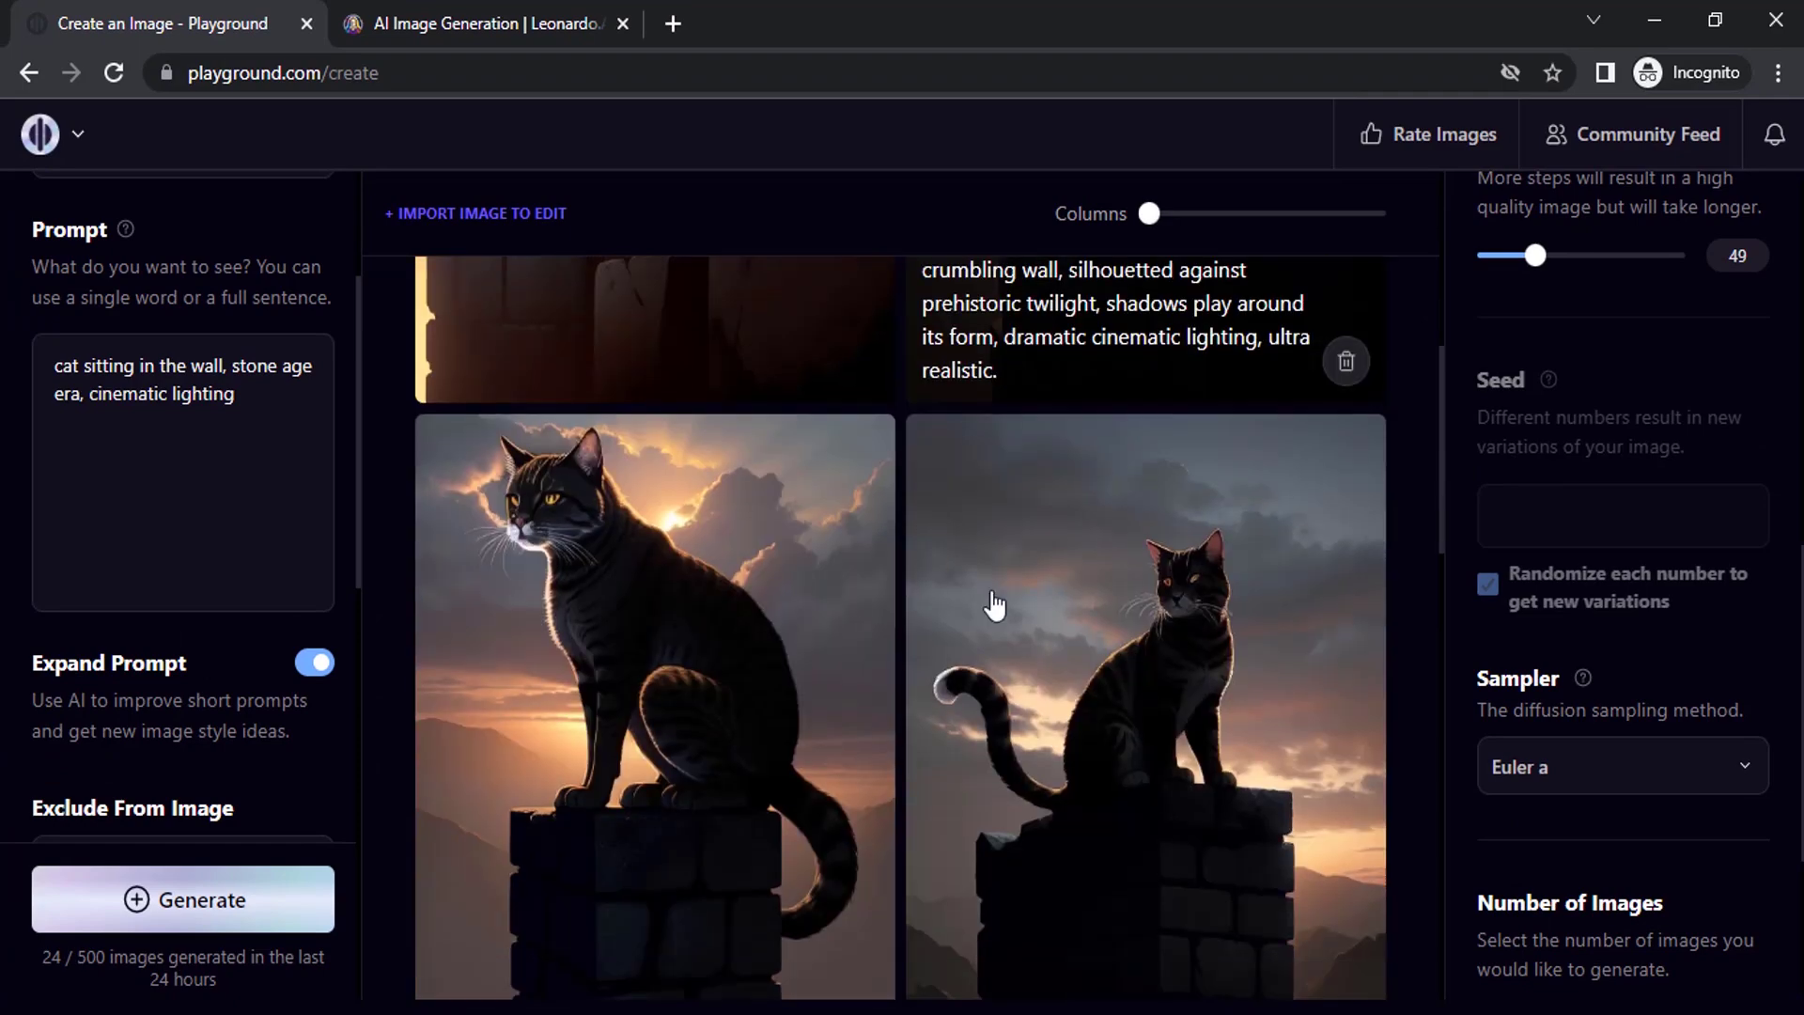
{"action": "scroll", "coordinate": [1087, 636], "scroll_direction": "down", "scroll_amount": 6}
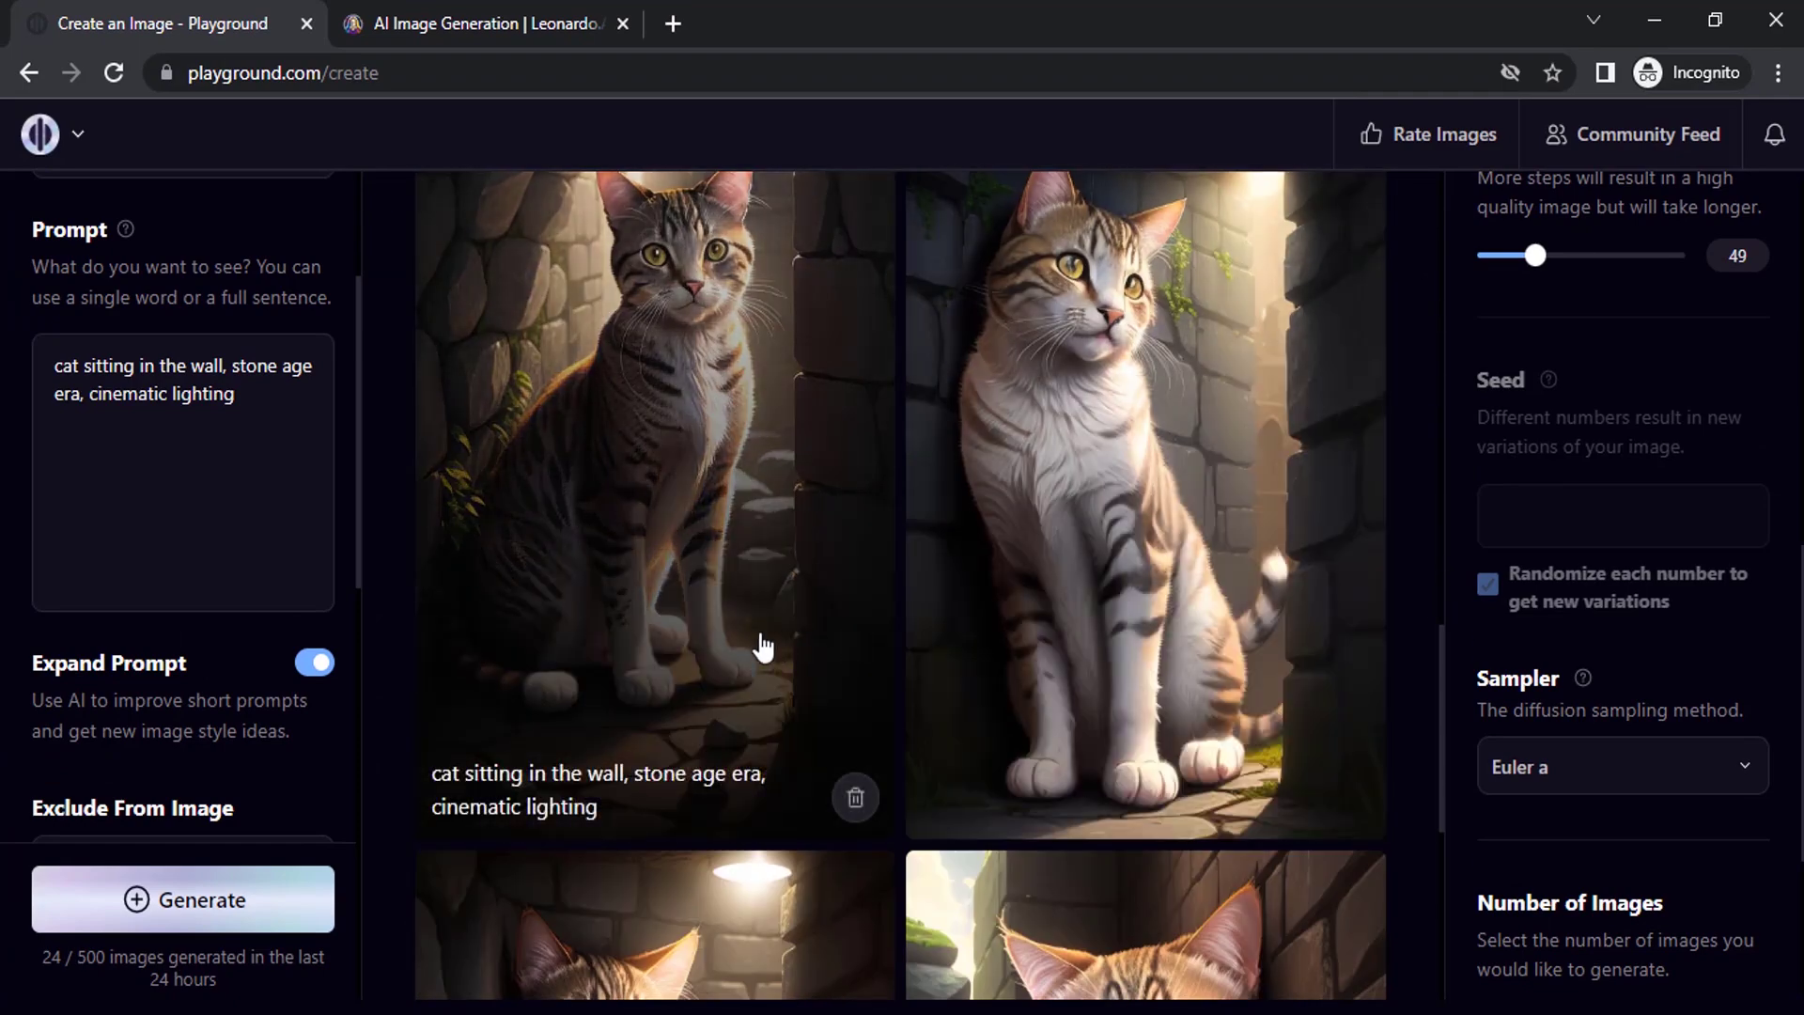
{"action": "scroll", "coordinate": [773, 512], "scroll_direction": "up", "scroll_amount": 6}
{"action": "scroll", "coordinate": [773, 512], "scroll_direction": "up", "scroll_amount": 8}
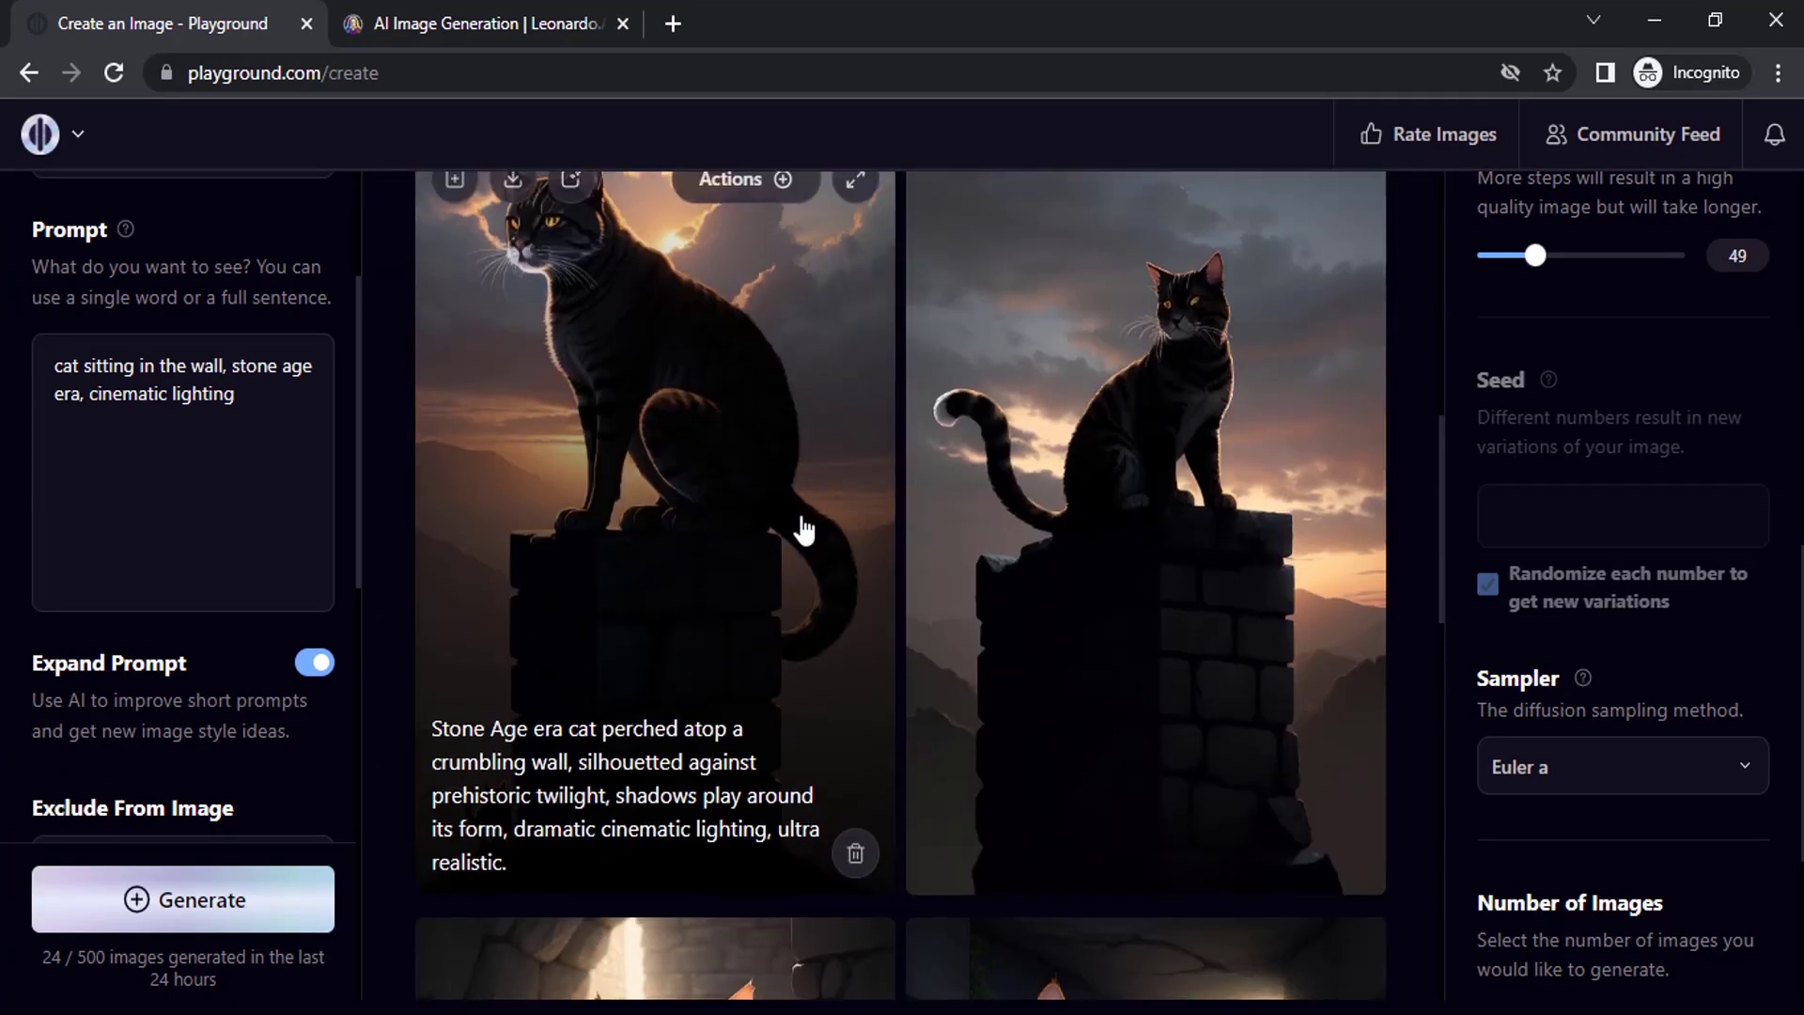
{"action": "scroll", "coordinate": [1108, 601], "scroll_direction": "up", "scroll_amount": 3}
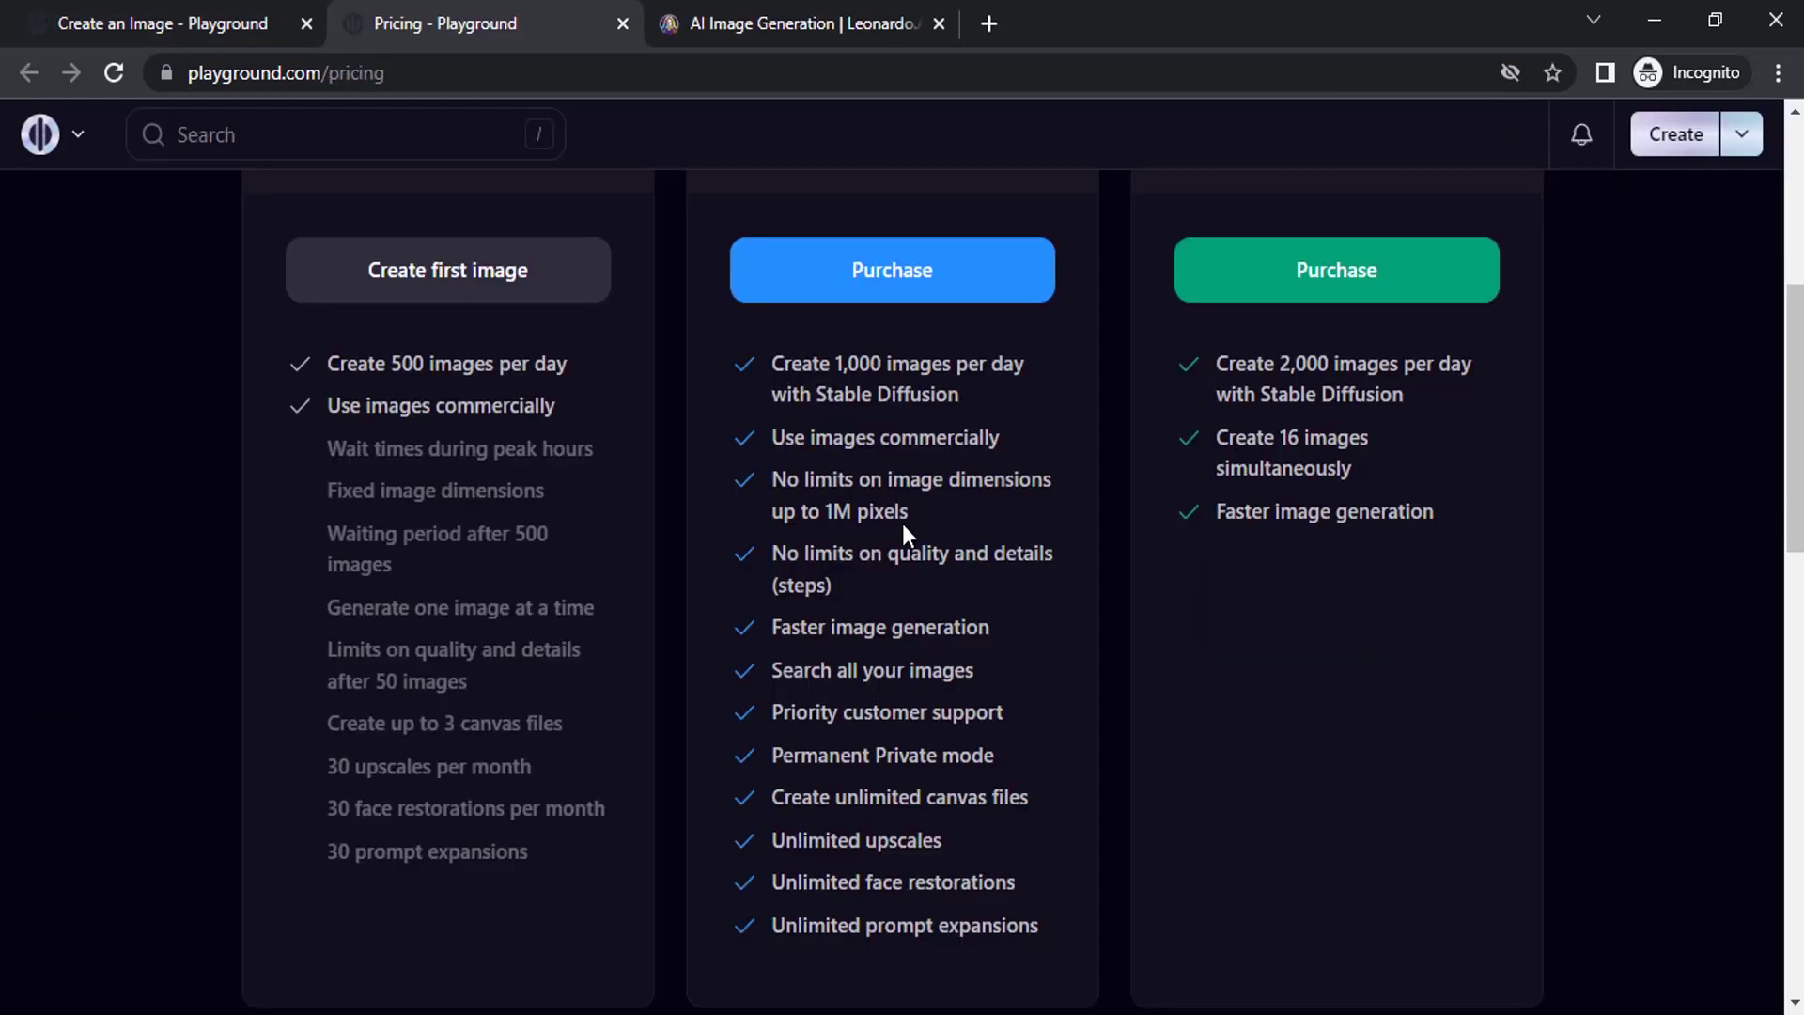
- Browse the Free, Pro and Turbo plans, then return to the Create an Image tab
{"action": "scroll", "coordinate": [911, 564], "scroll_direction": "up", "scroll_amount": 5}
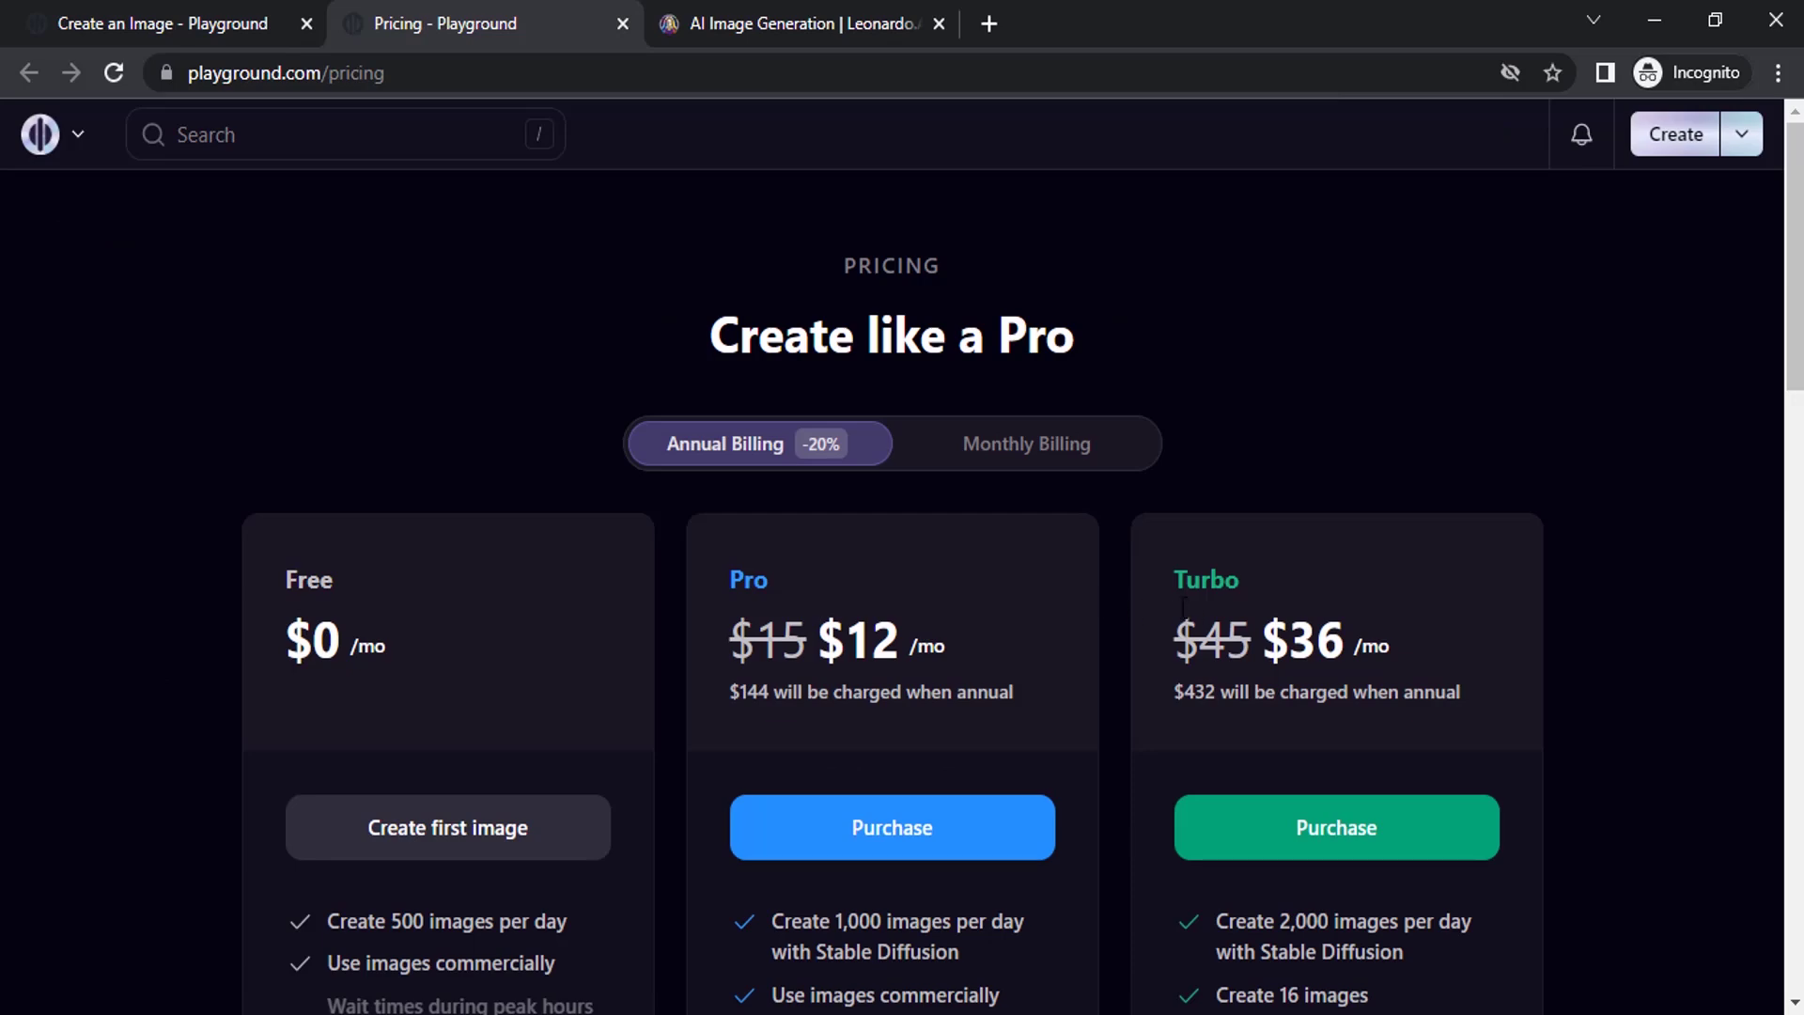
{"action": "scroll", "coordinate": [1184, 606], "scroll_direction": "down", "scroll_amount": 9}
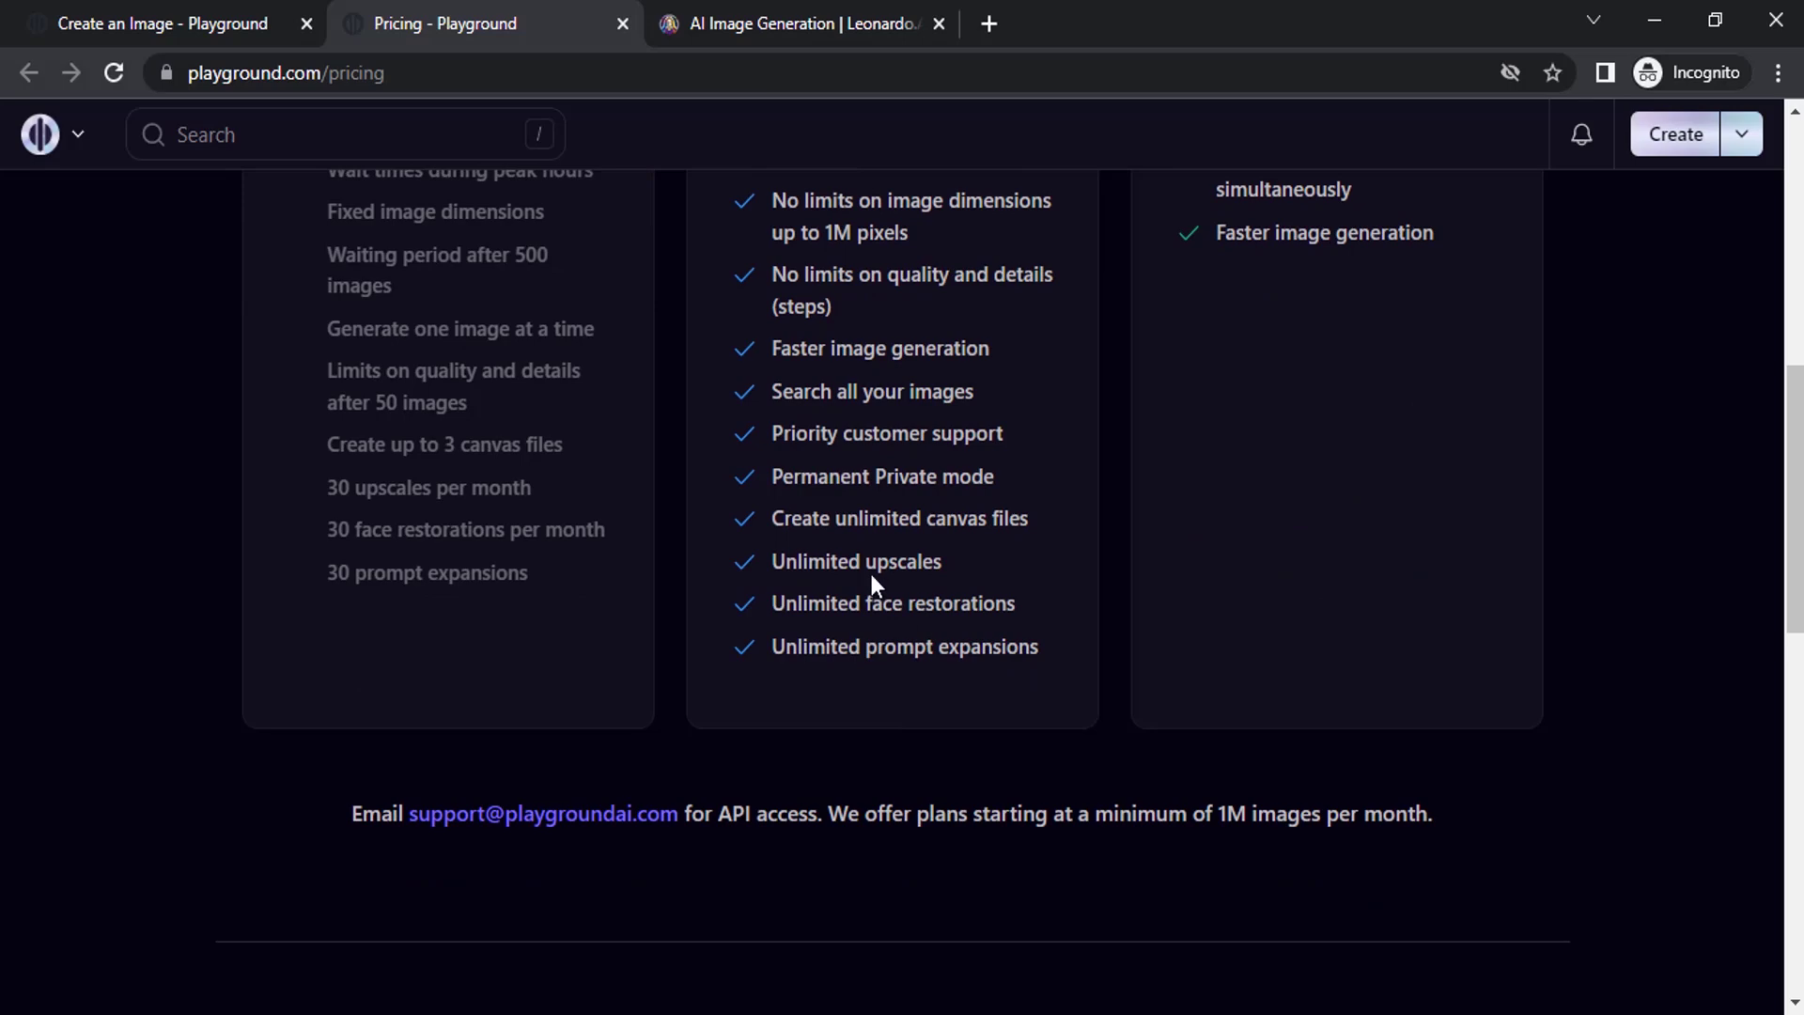
{"action": "left_click", "coordinate": [56, 20]}
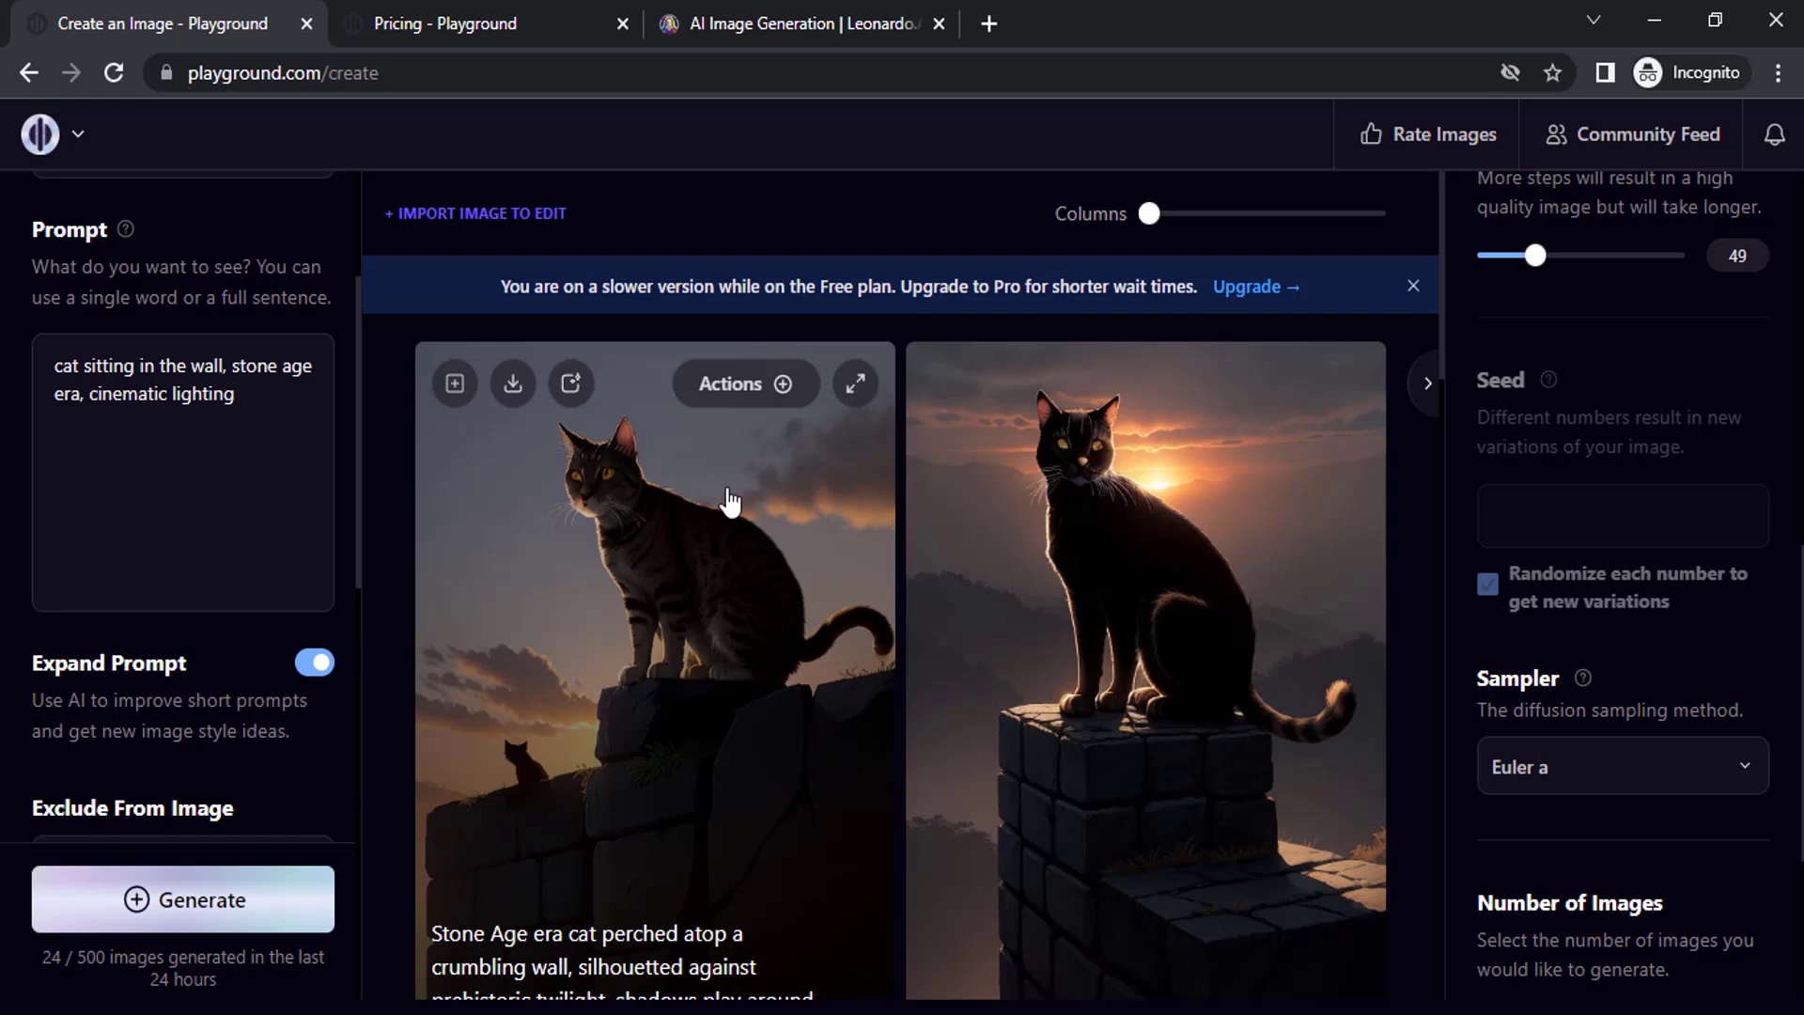
- Copy the expanded Stone Age cat prompt from the dusk image in the profile gallery
{"action": "scroll", "coordinate": [728, 502], "scroll_direction": "down", "scroll_amount": 2}
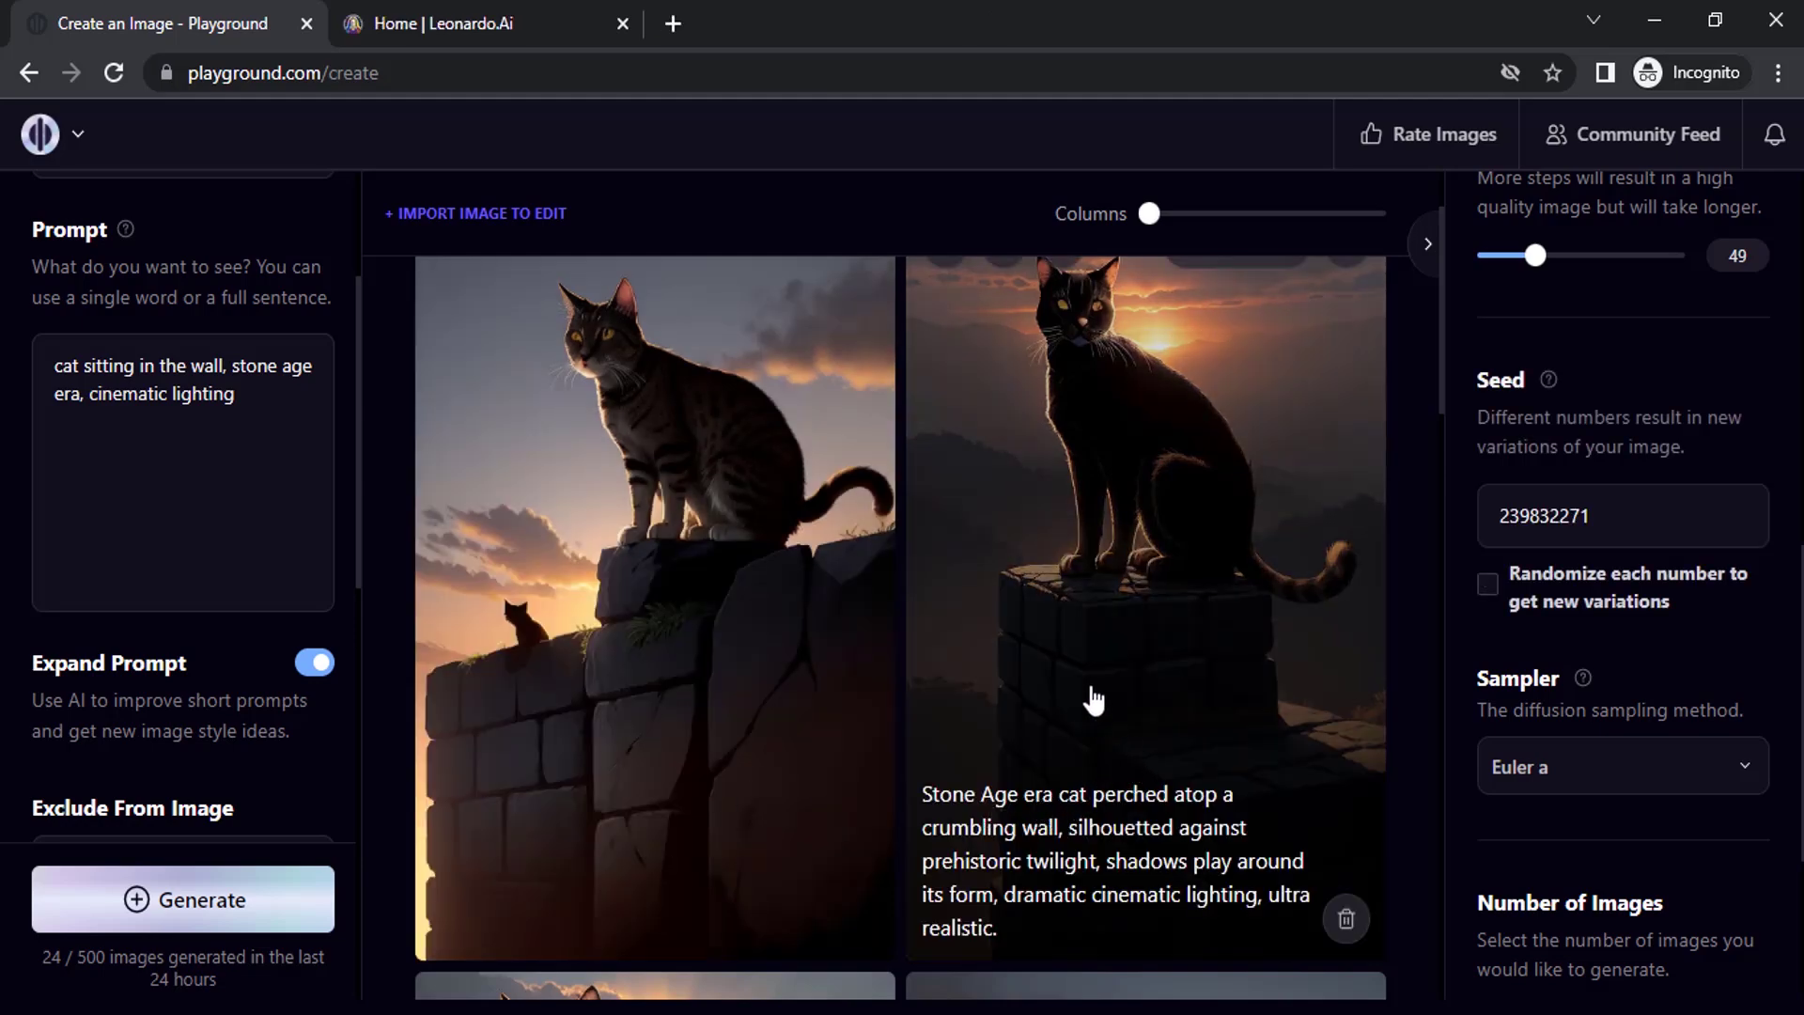
{"action": "left_click", "coordinate": [98, 137]}
{"action": "left_click", "coordinate": [122, 210]}
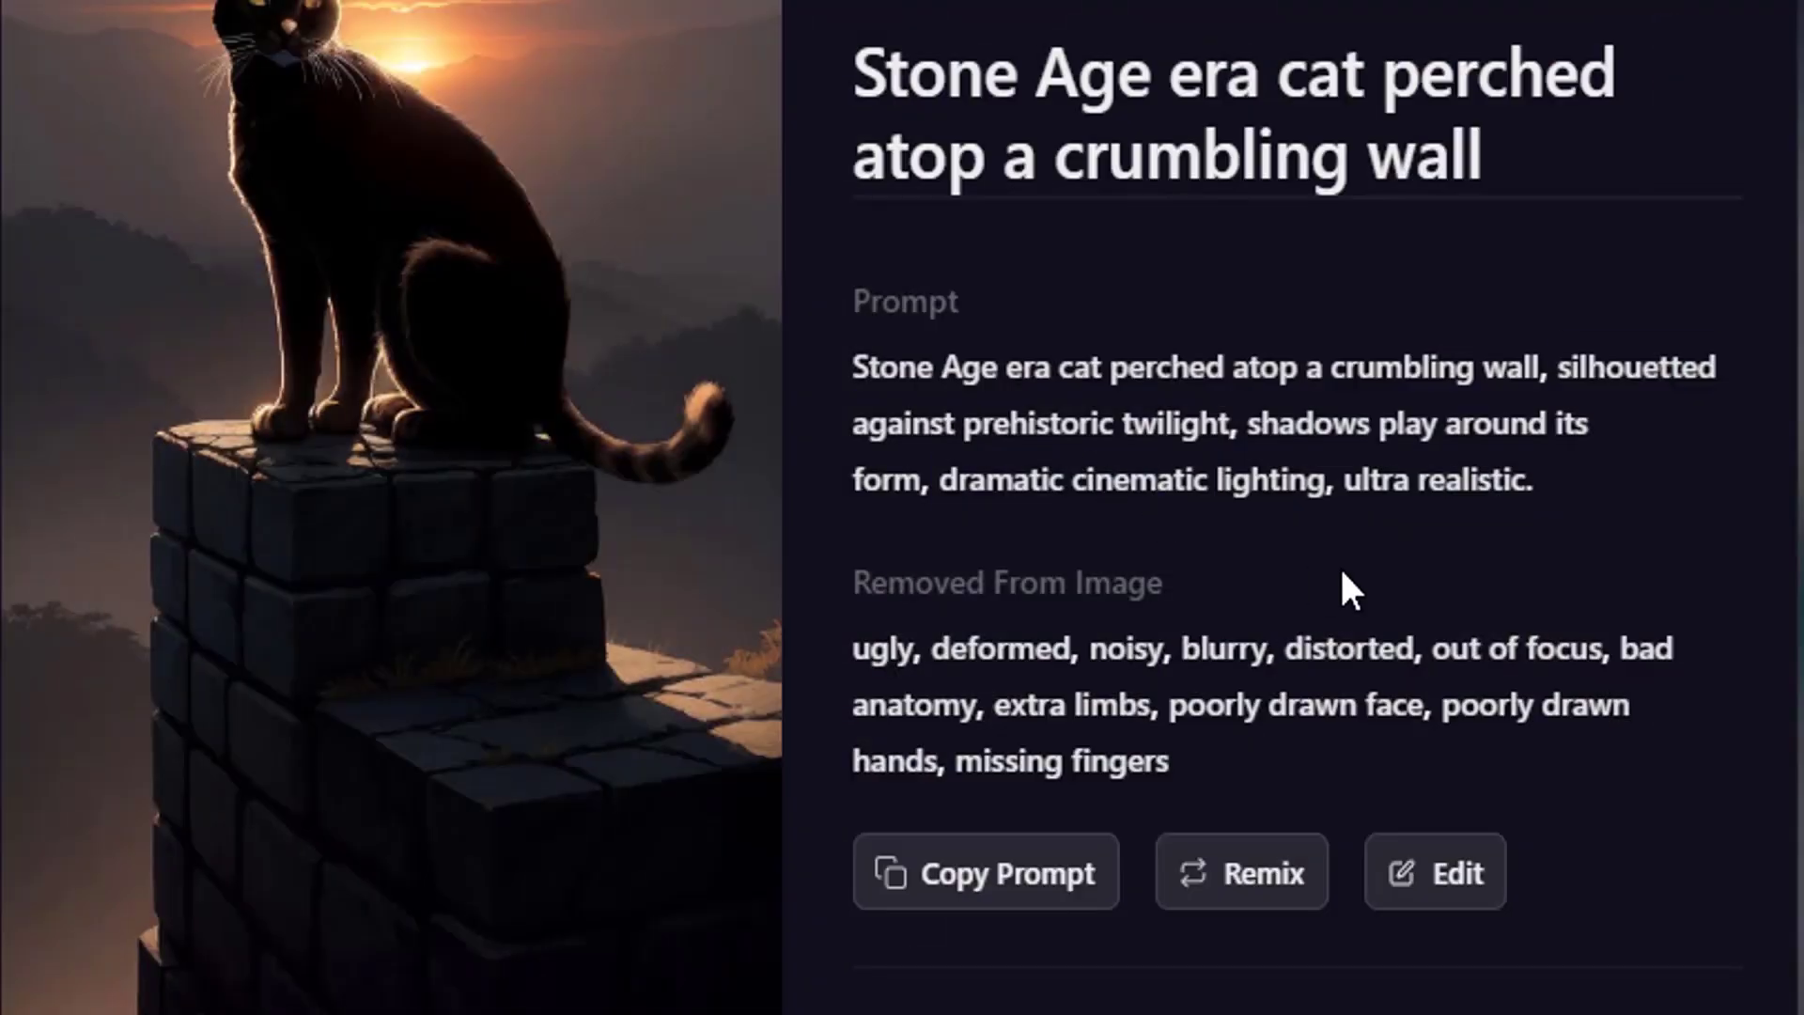
{"action": "left_click_drag", "start_coordinate": [1533, 481], "coordinate": [1462, 481]}
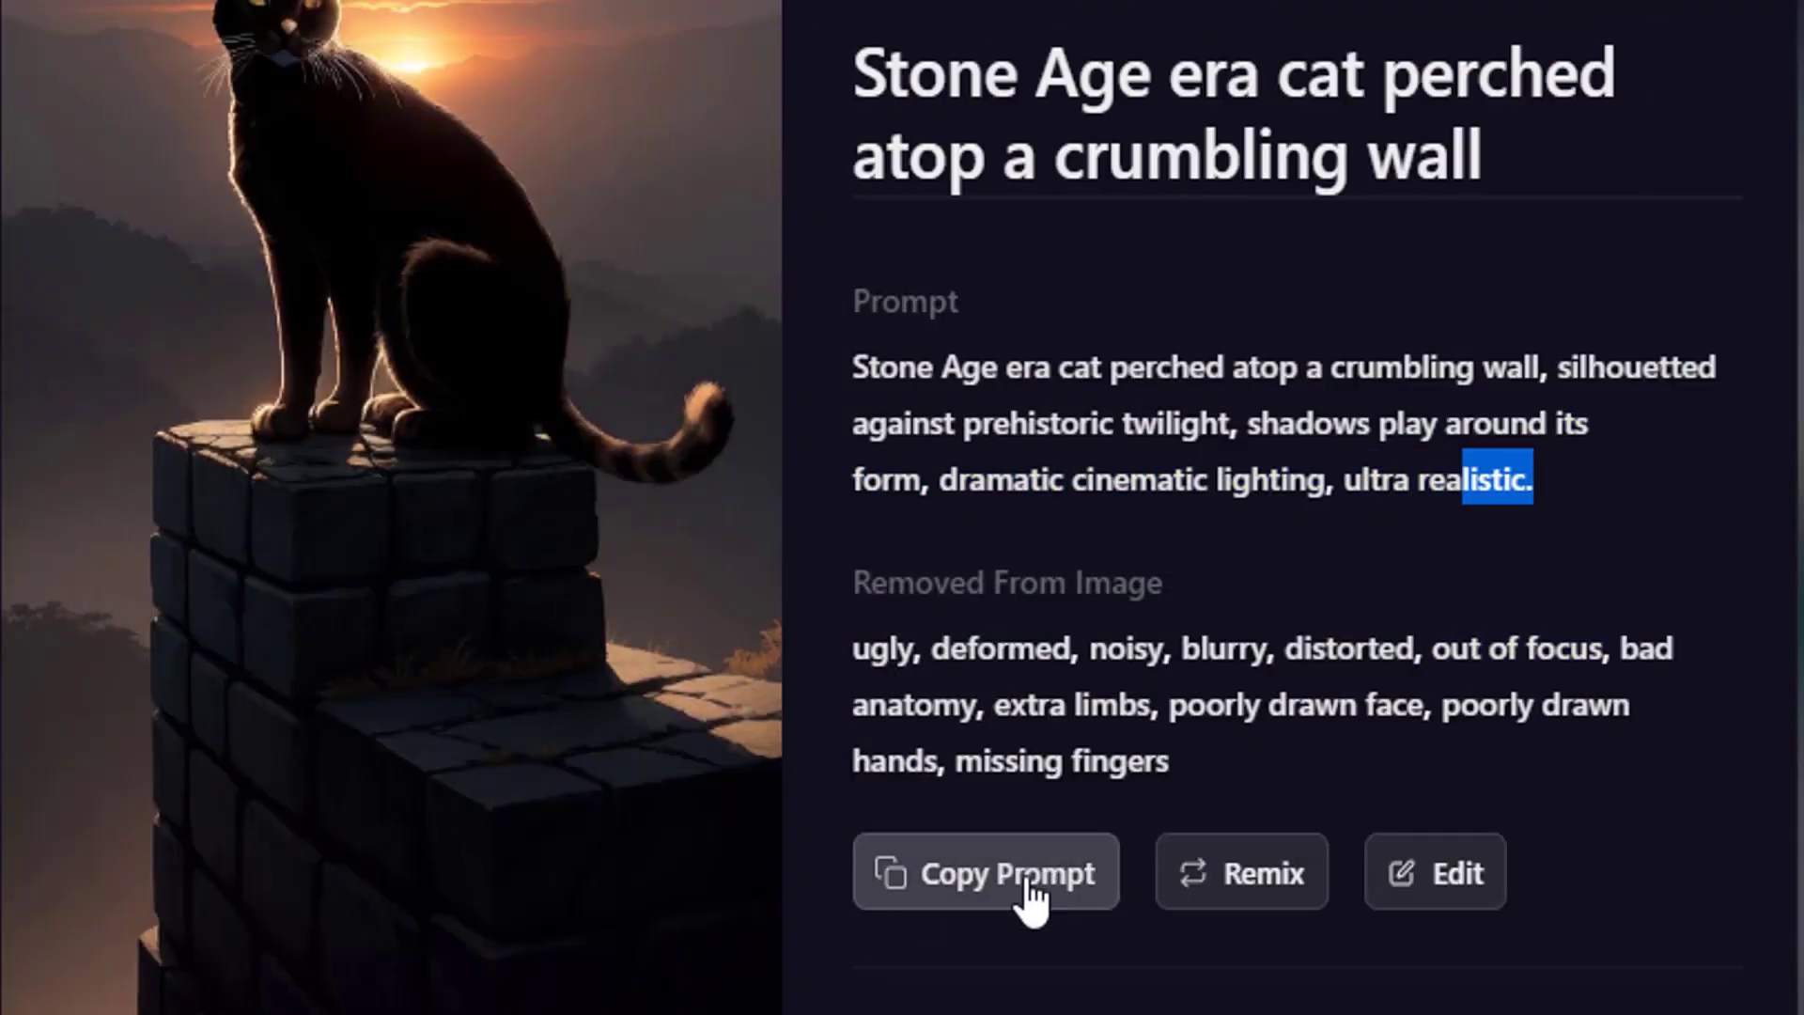
{"action": "left_click", "coordinate": [1031, 888]}
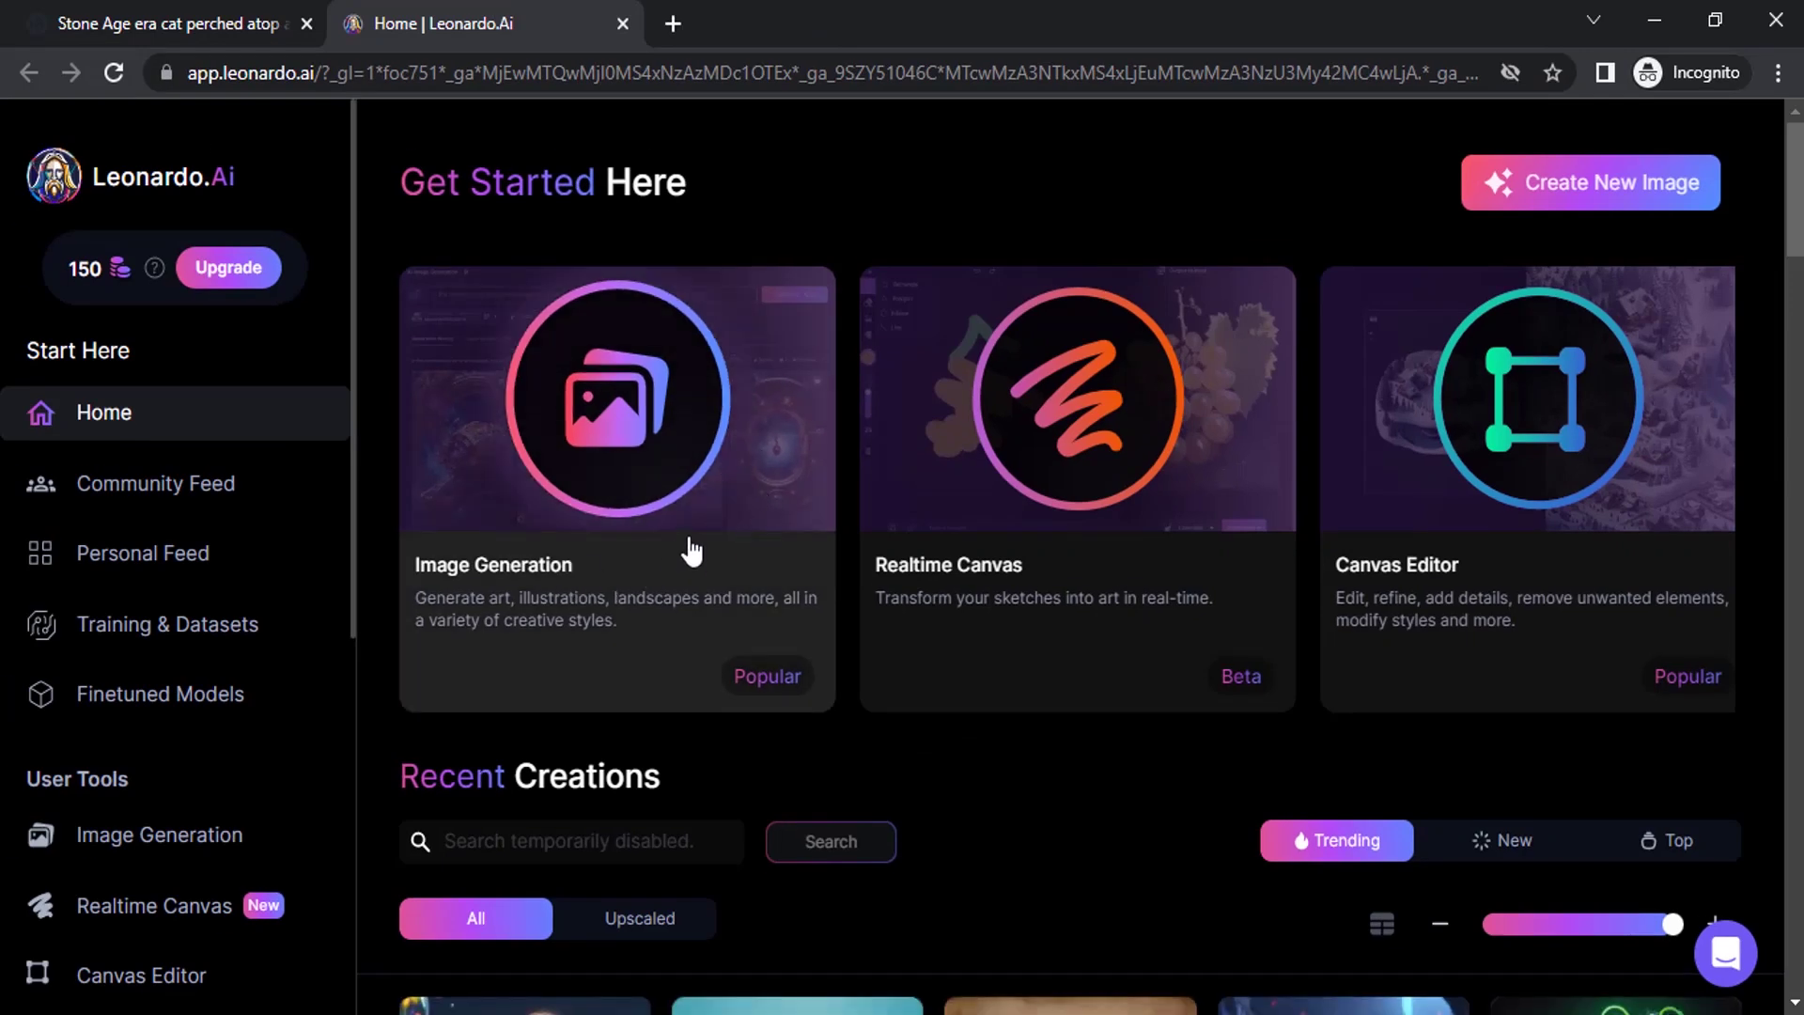
- Paste the expanded Stone Age cat prompt into Leonardo's Image Generation prompt field
{"action": "left_click", "coordinate": [568, 535]}
{"action": "right_click", "coordinate": [739, 275]}
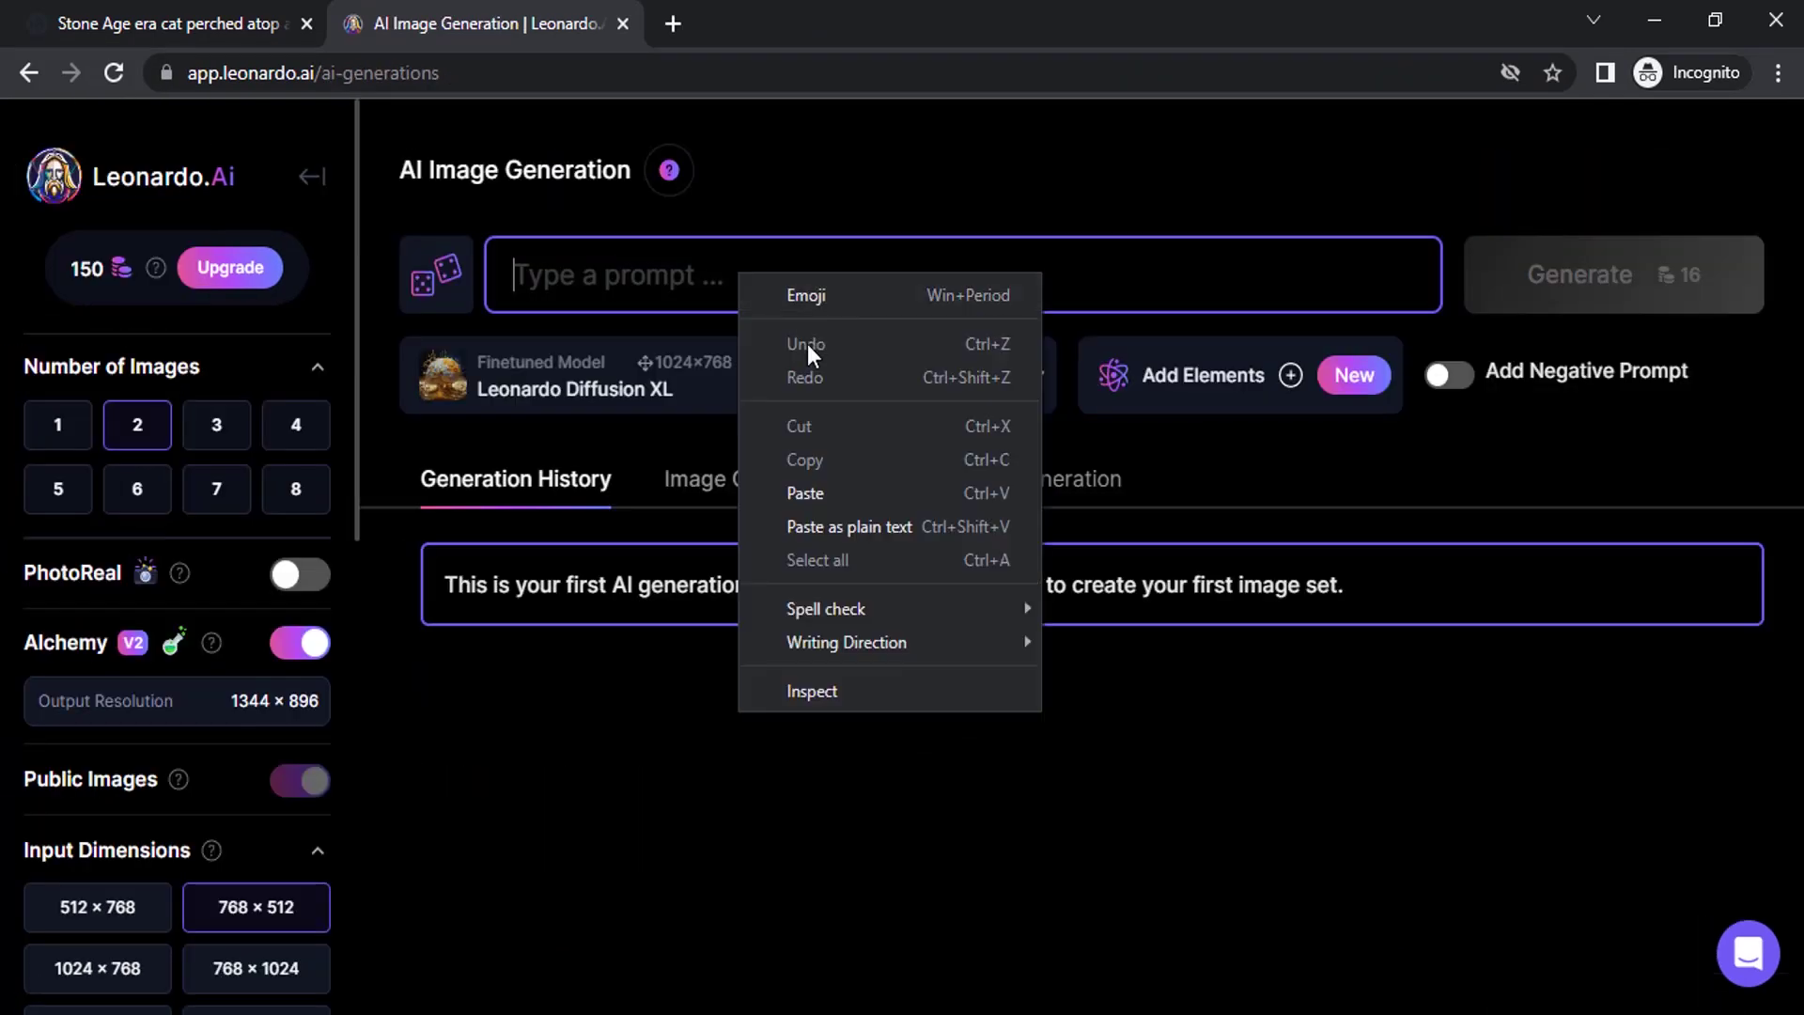
{"action": "left_click", "coordinate": [853, 495]}
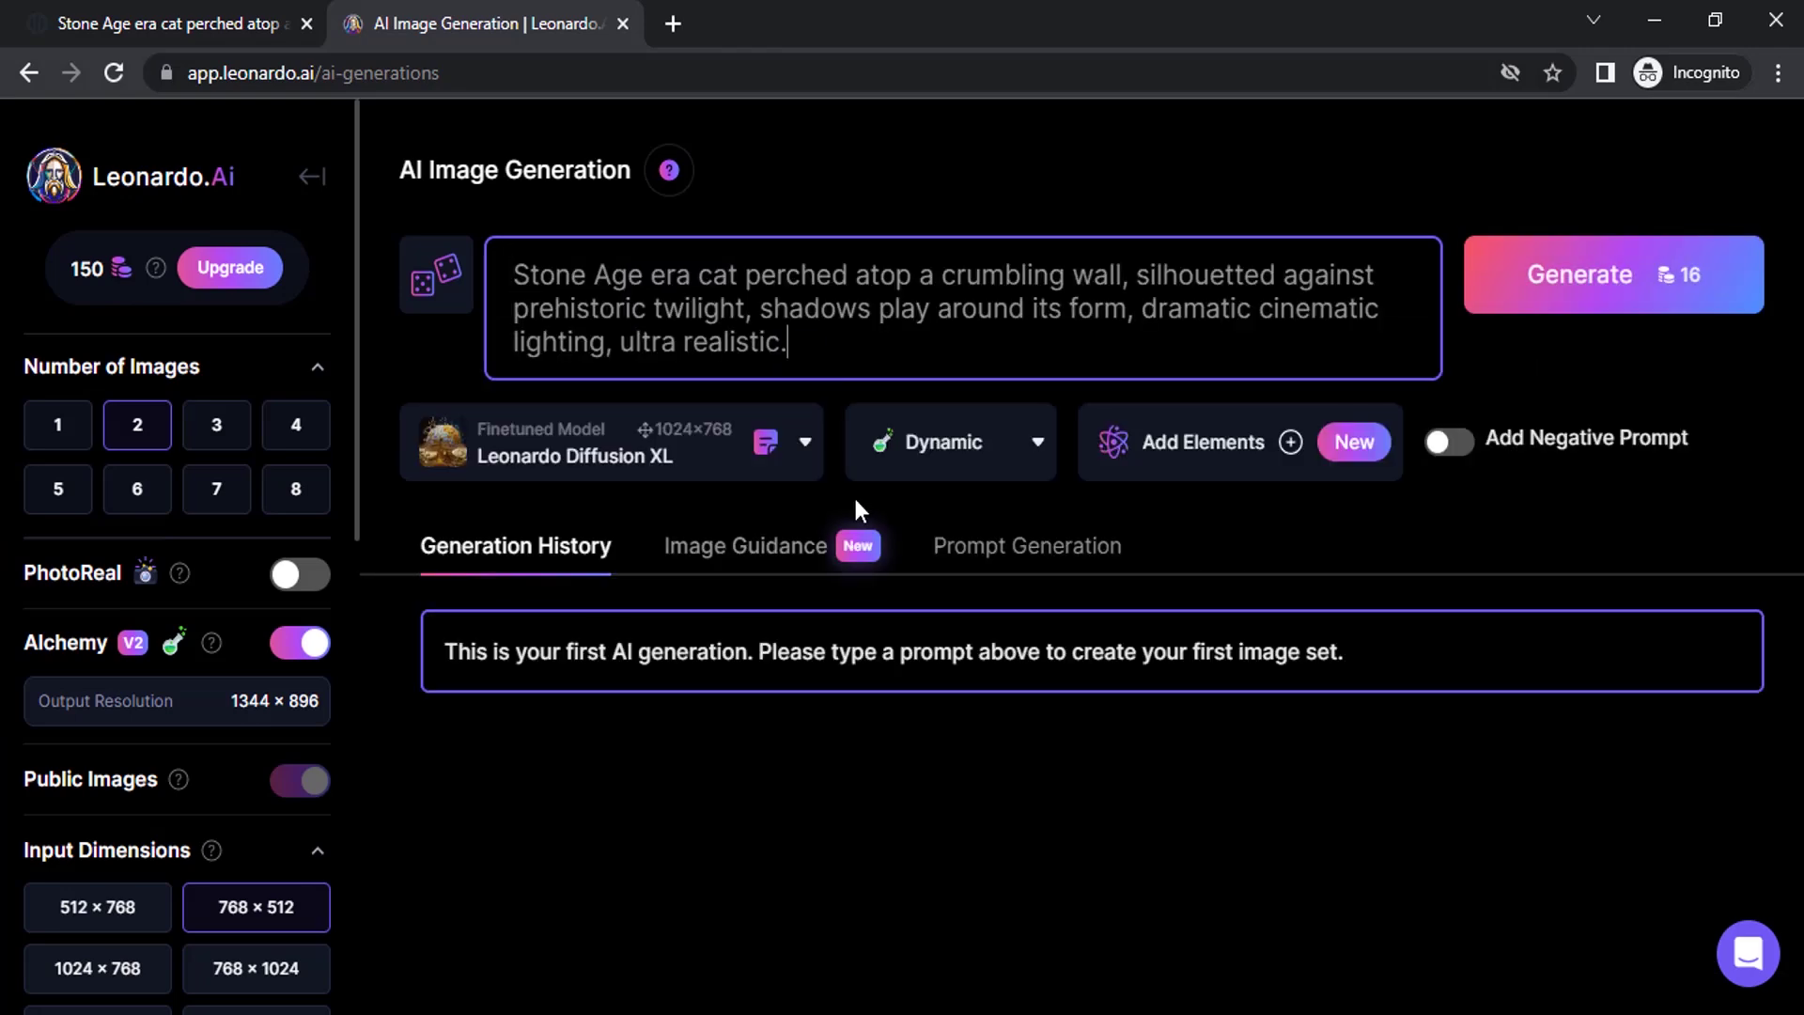
- Use Playground's Removed From Image terms as the negative prompt and generate two images
{"action": "left_click", "coordinate": [1451, 442]}
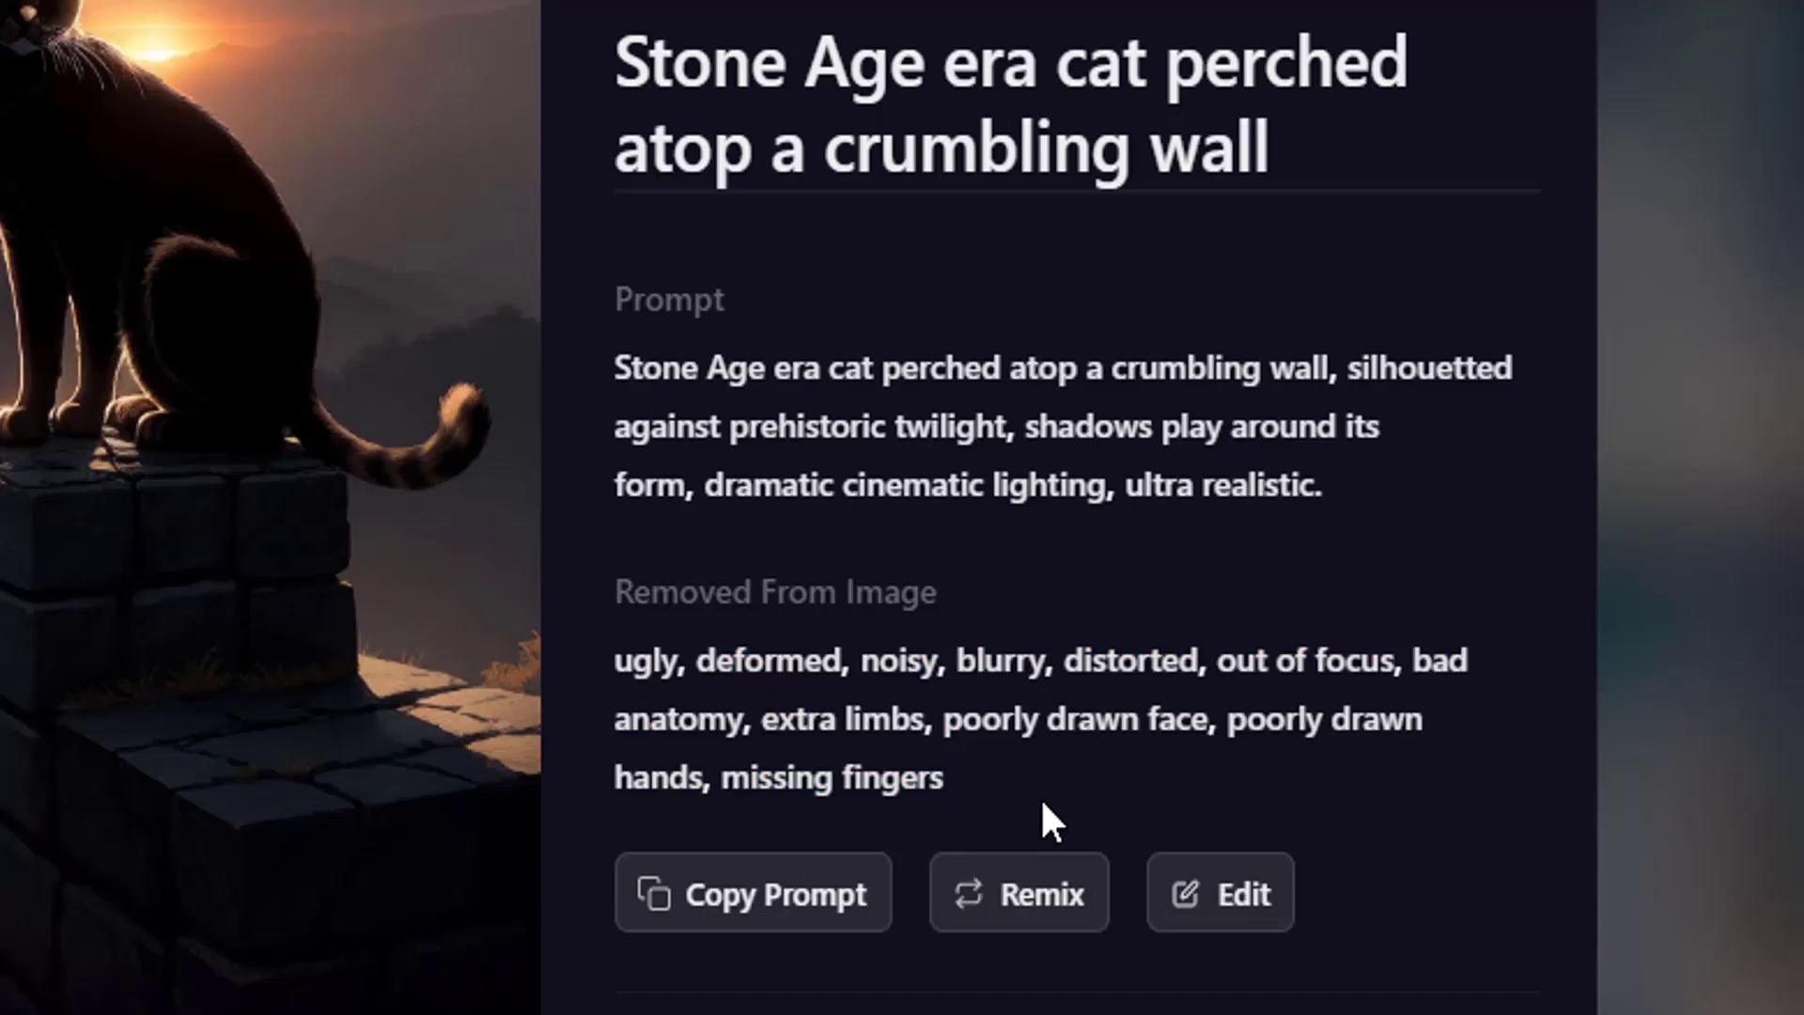
{"action": "left_click_drag", "start_coordinate": [1043, 803], "coordinate": [600, 641]}
{"action": "key", "text": "ctrl+c"}
{"action": "right_click", "coordinate": [782, 716]}
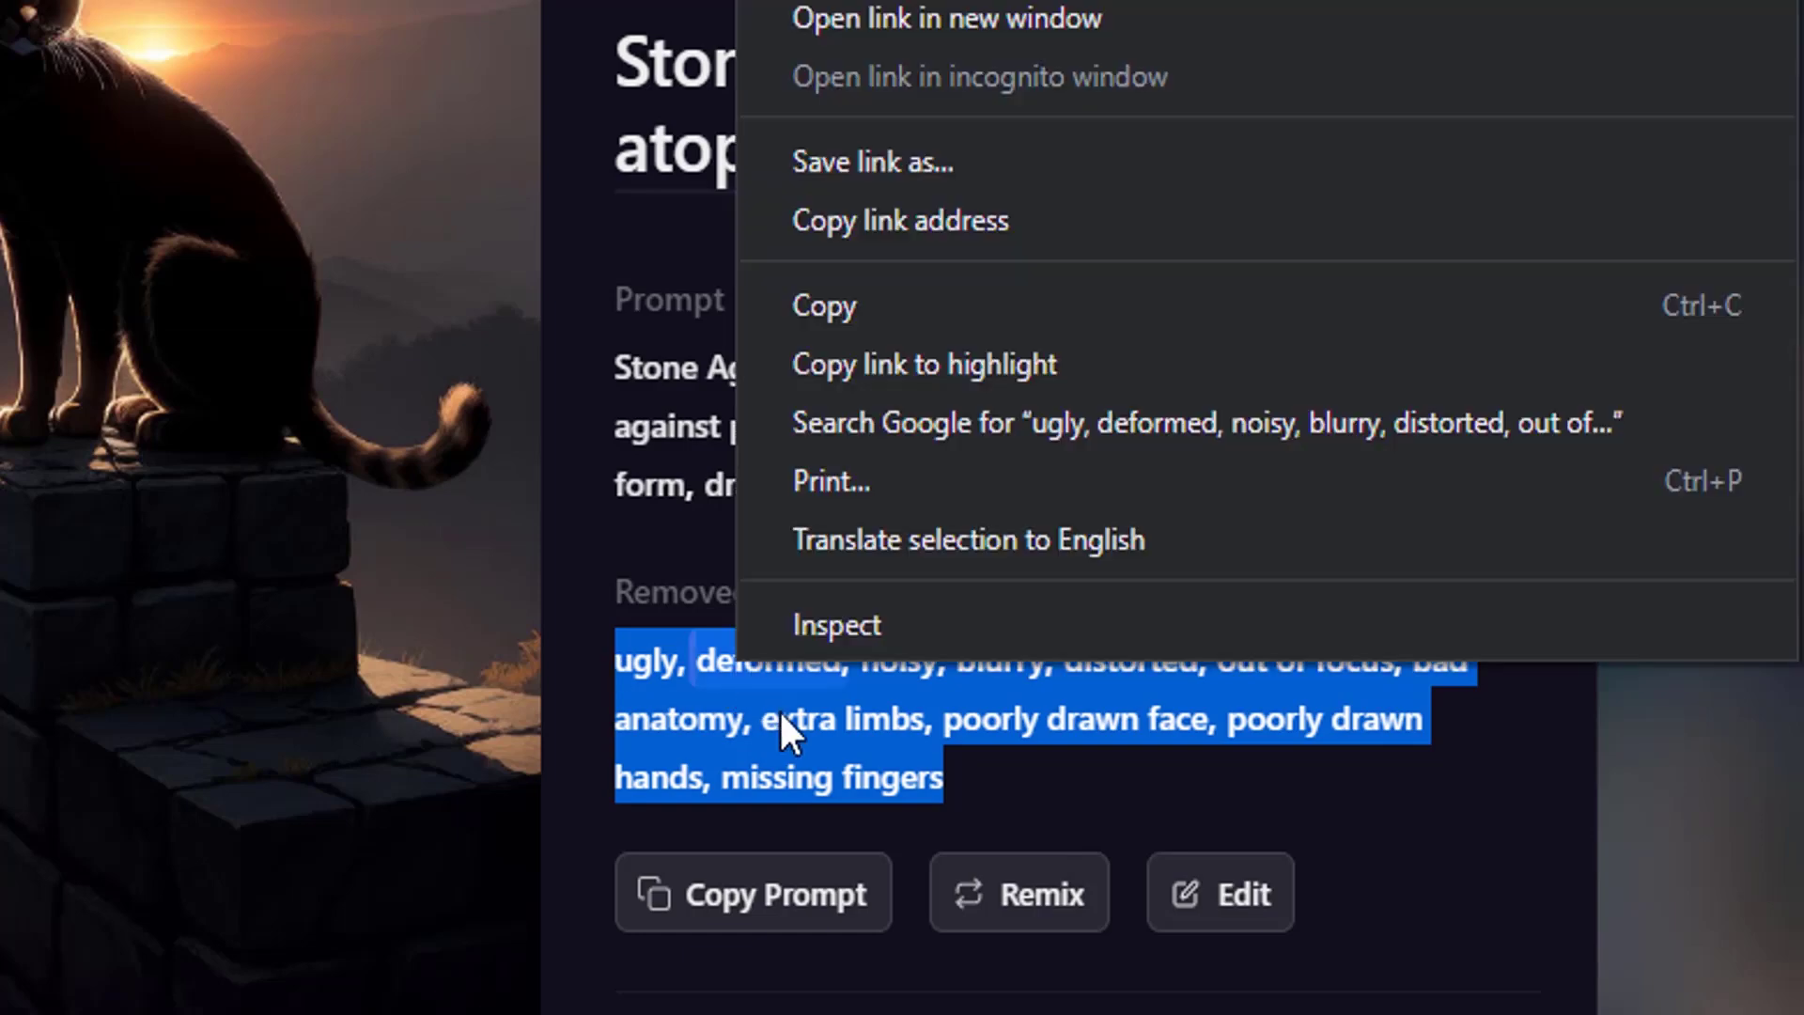
{"action": "left_click", "coordinate": [928, 305]}
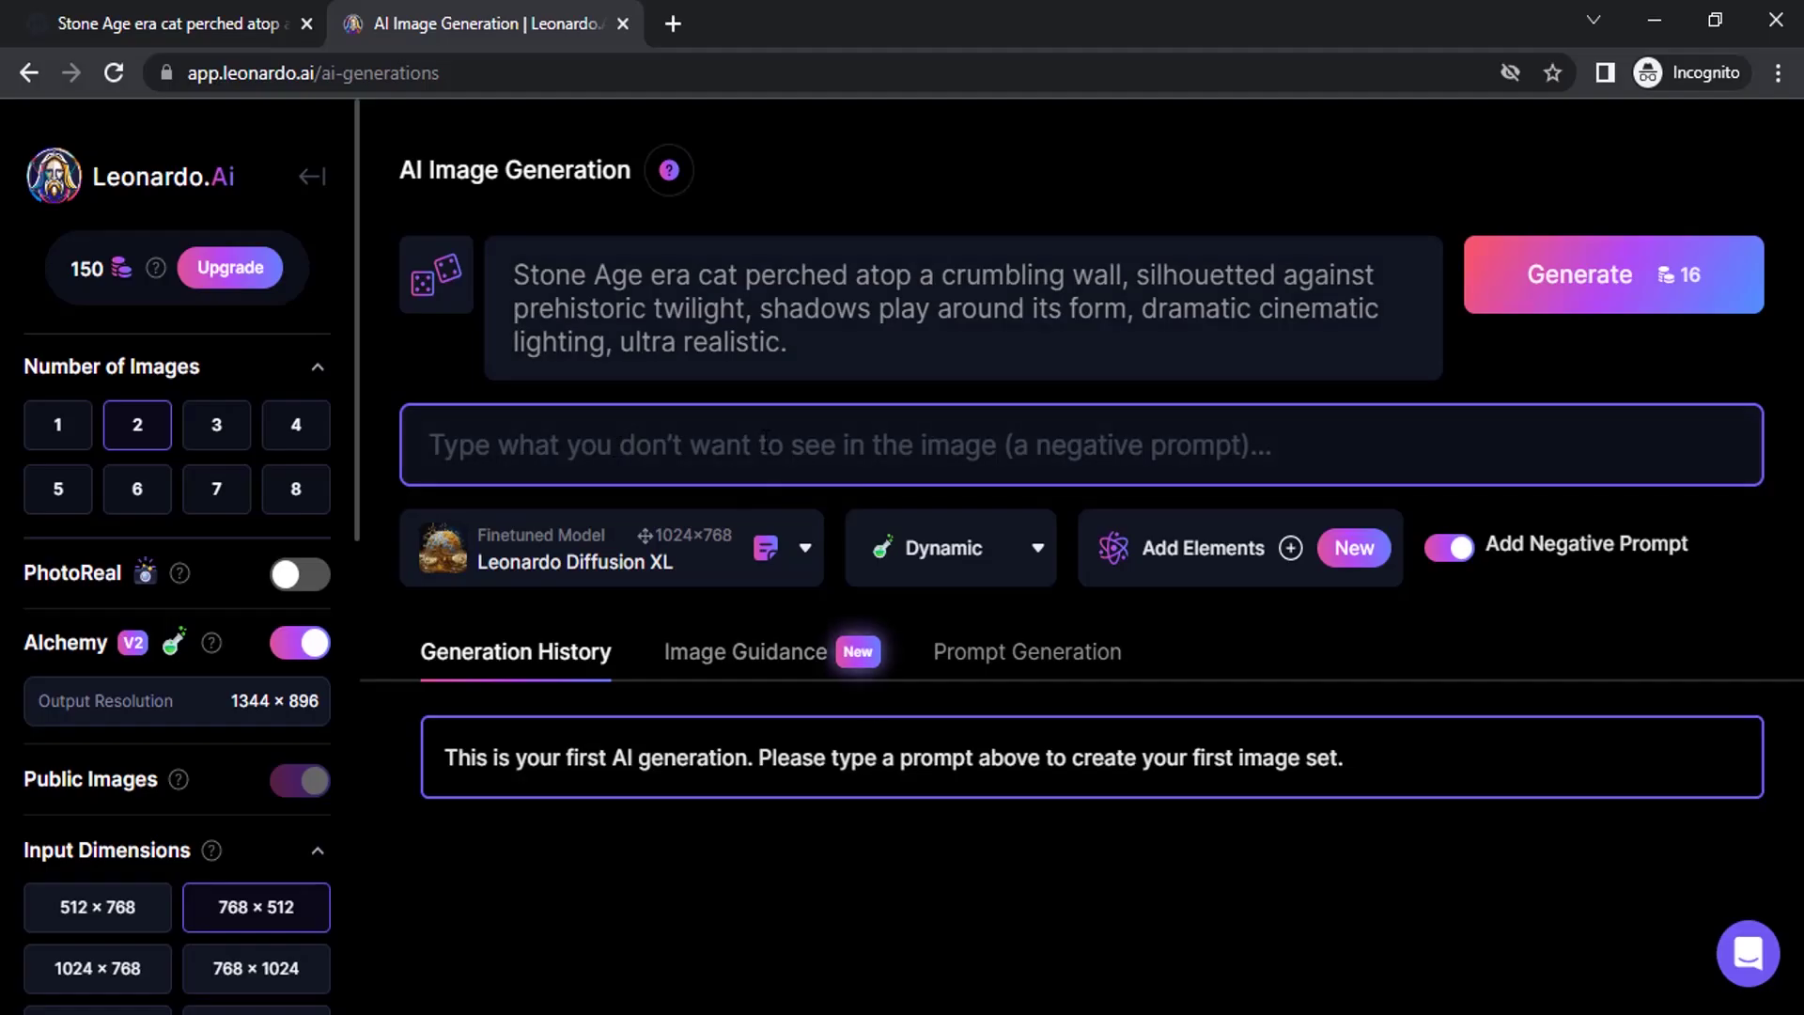
{"action": "right_click", "coordinate": [764, 439]}
{"action": "left_click", "coordinate": [832, 650]}
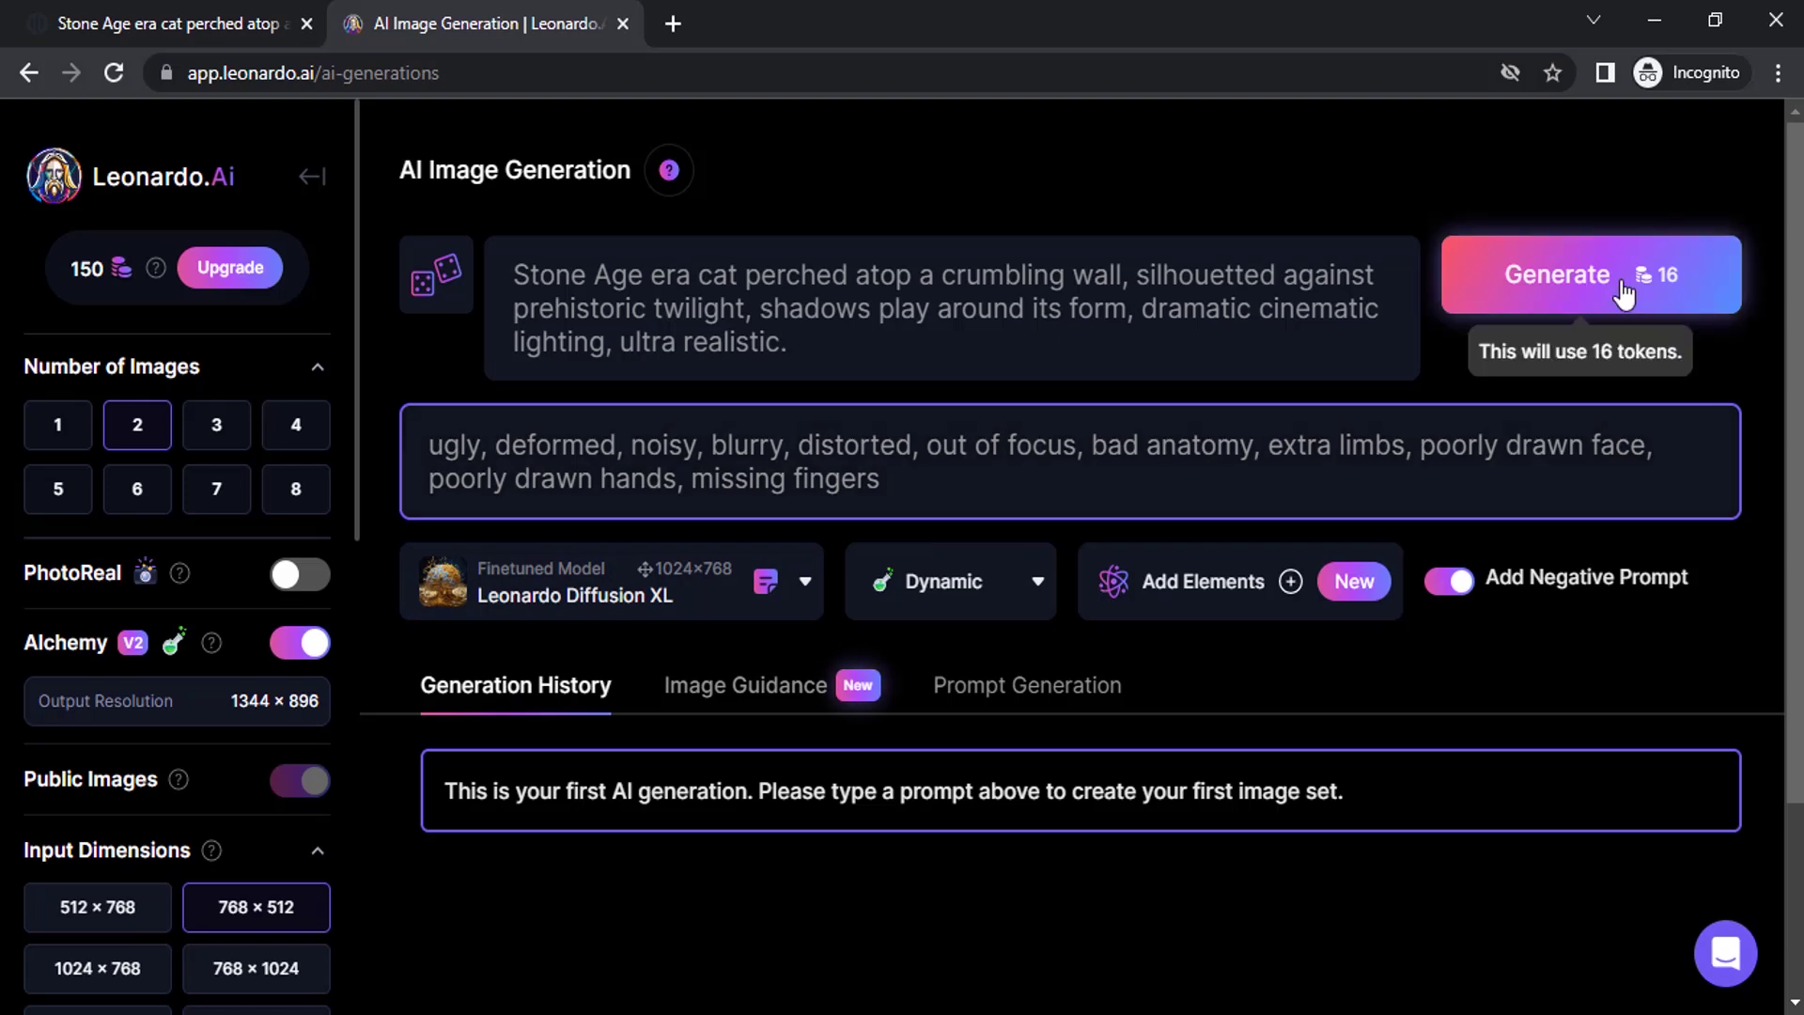
{"action": "left_click", "coordinate": [1623, 295]}
{"action": "scroll", "coordinate": [698, 683], "scroll_direction": "down", "scroll_amount": 5}
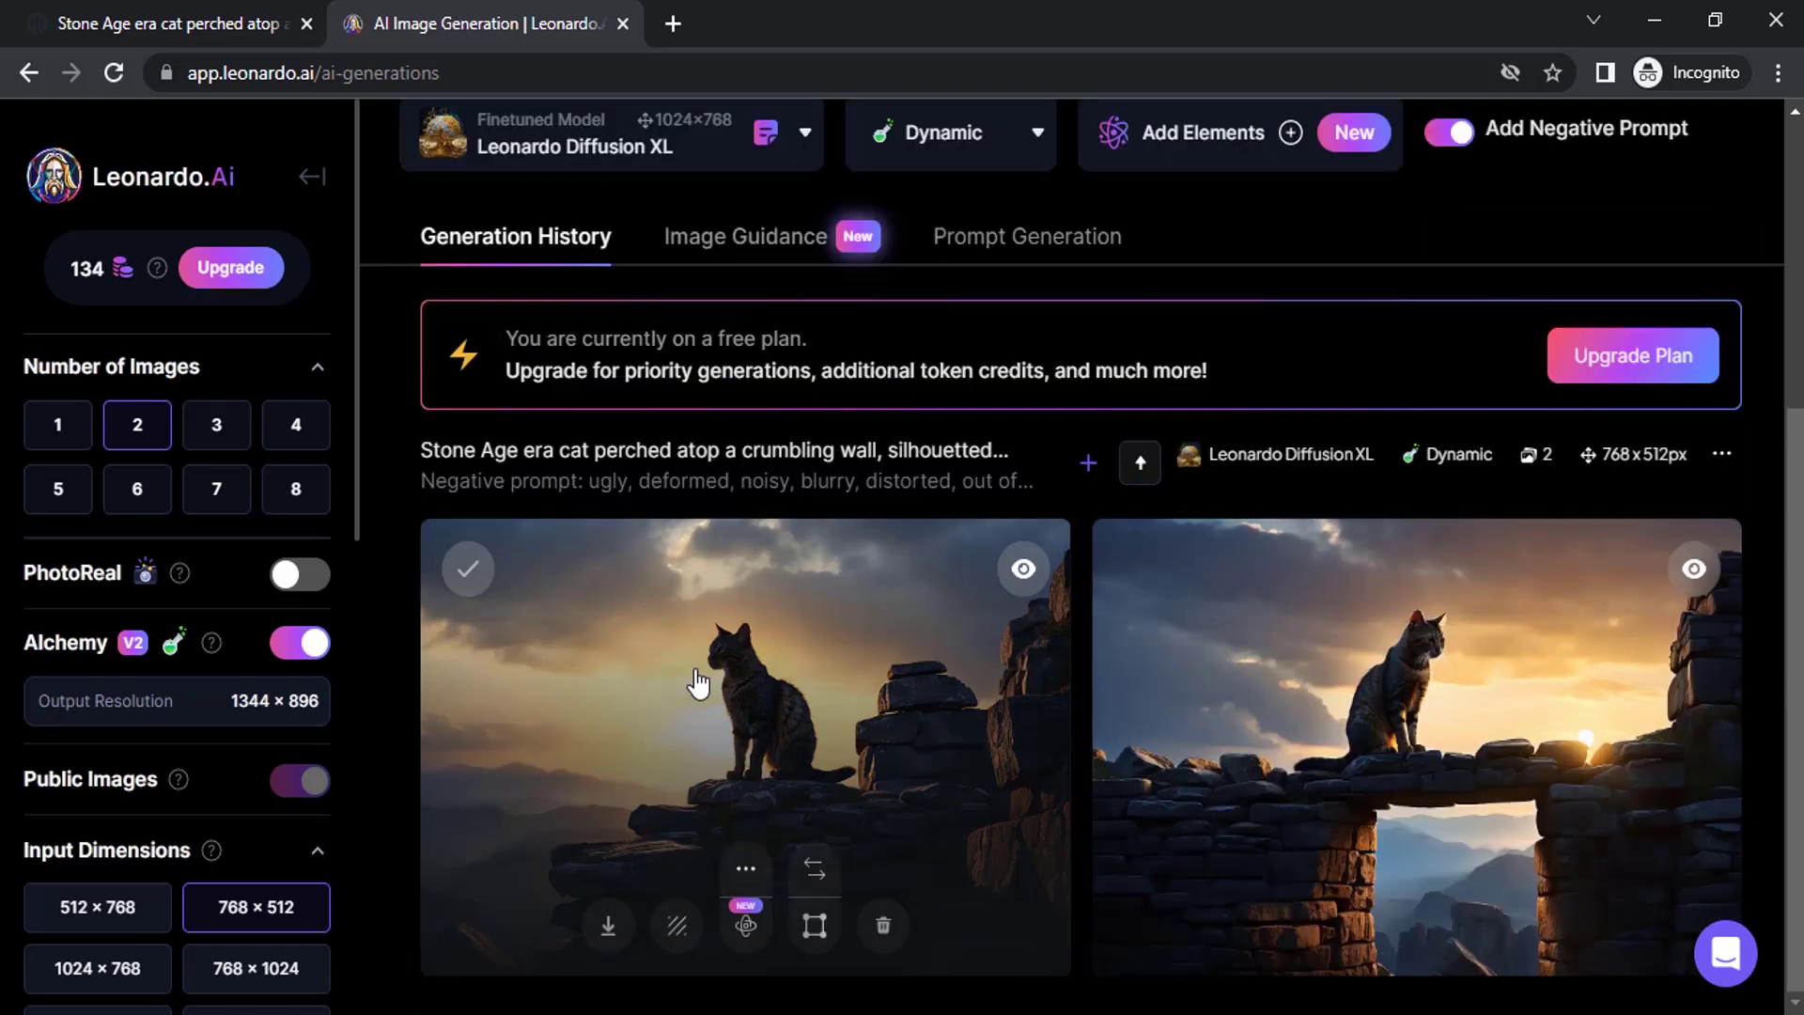